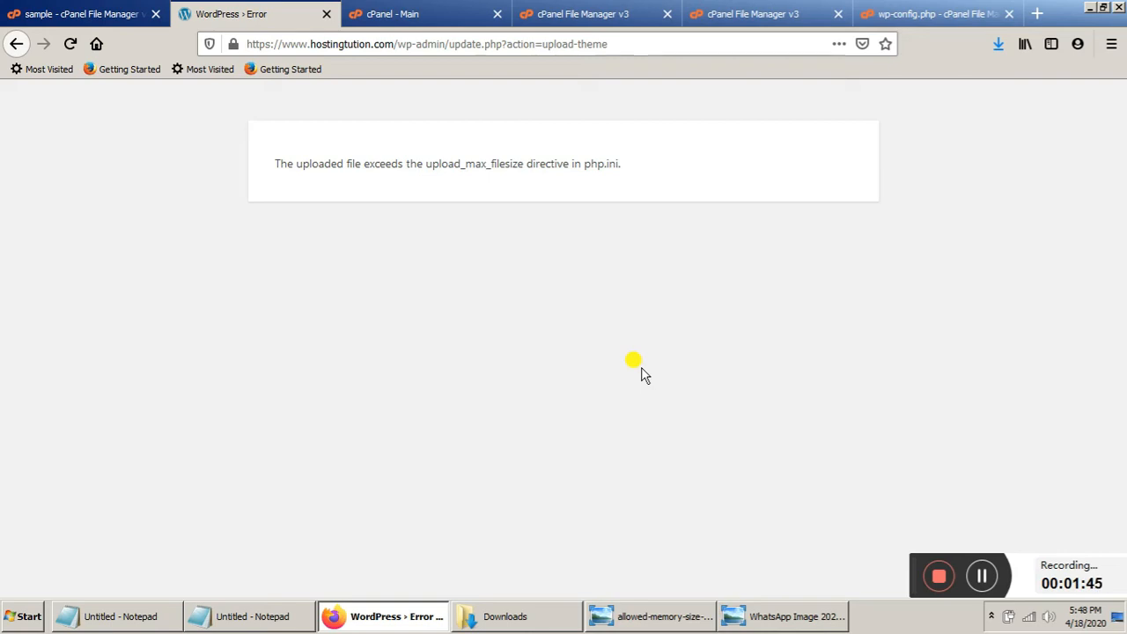
Step: Review the saved pictures of the critical website error and the exhausted memory error, then return to Firefox
click(798, 615)
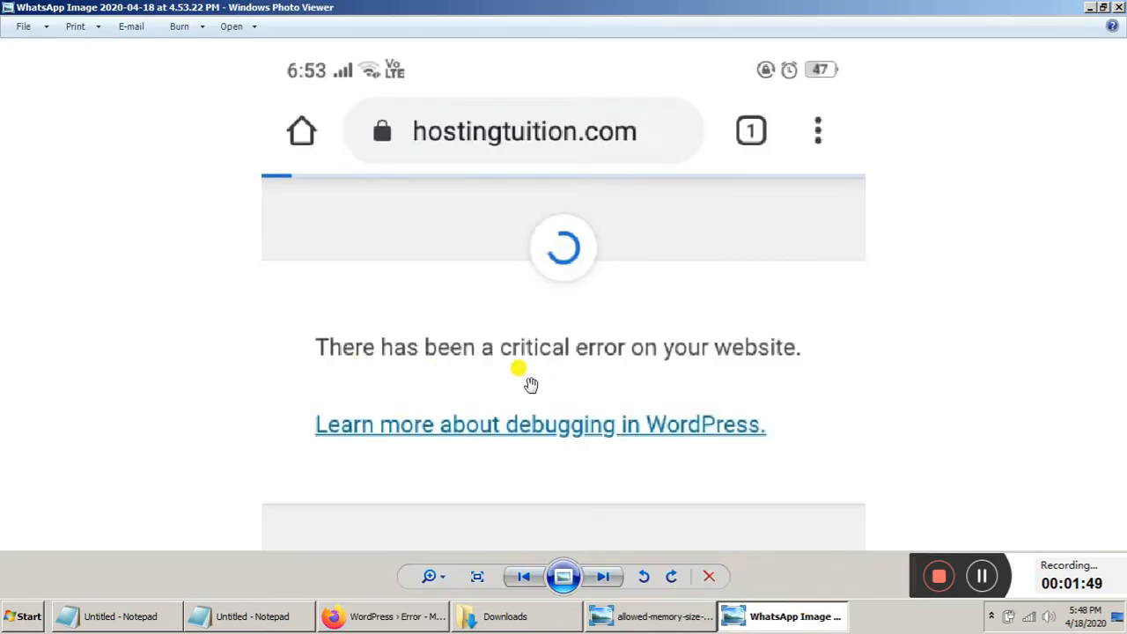
click(667, 616)
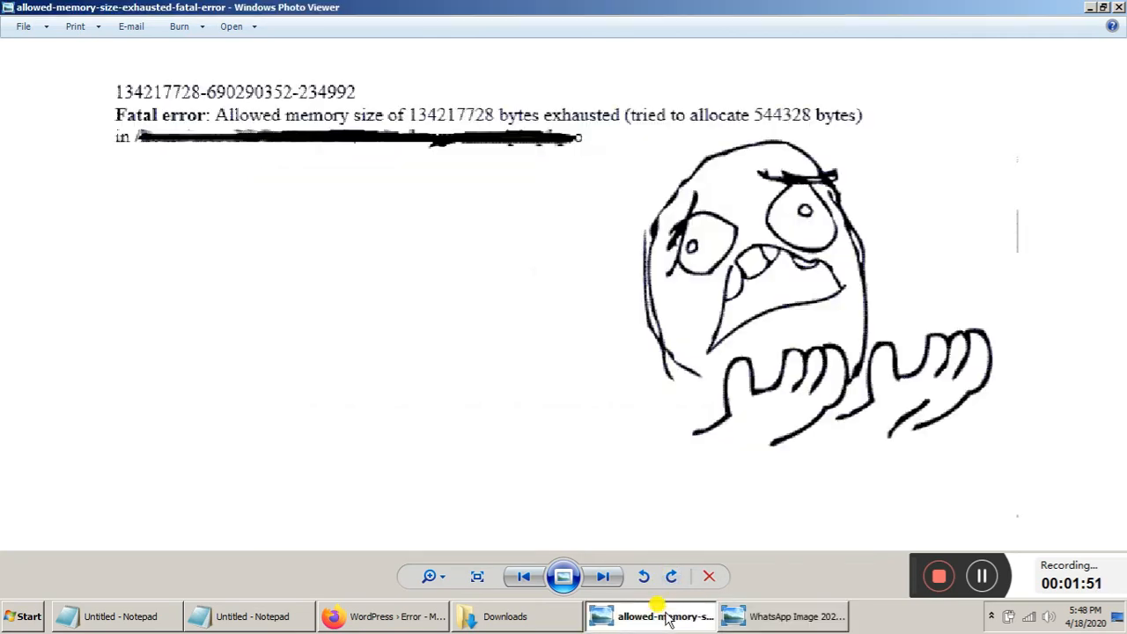
click(348, 616)
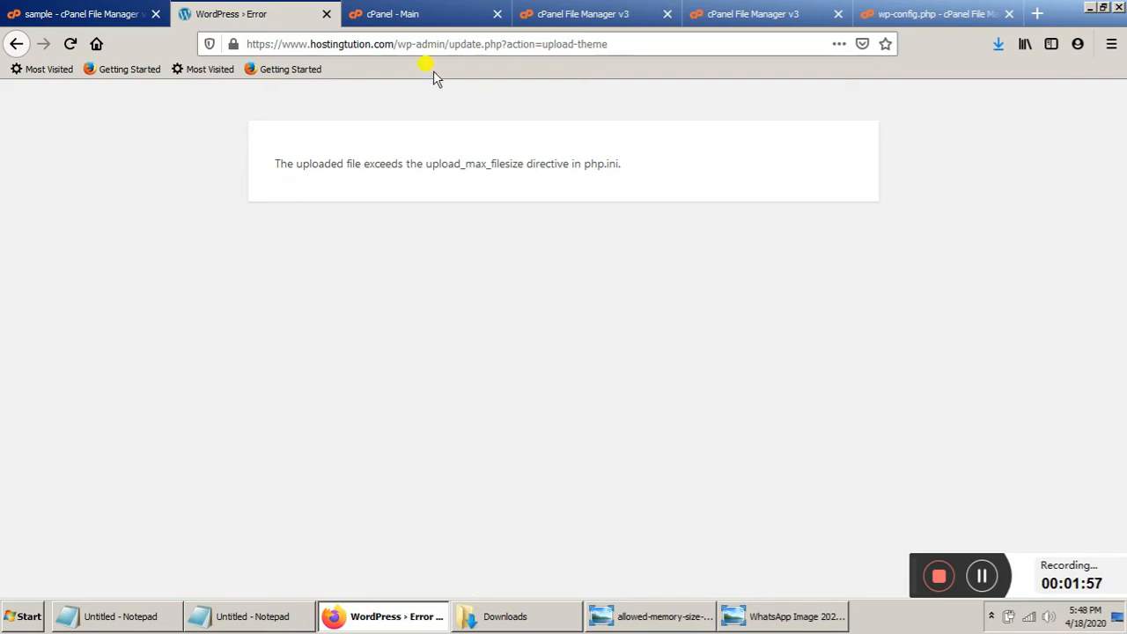
Step: Open the MultiPHP INI Editor from the Software section of cPanel
click(433, 12)
scroll(397, 453, down, 3)
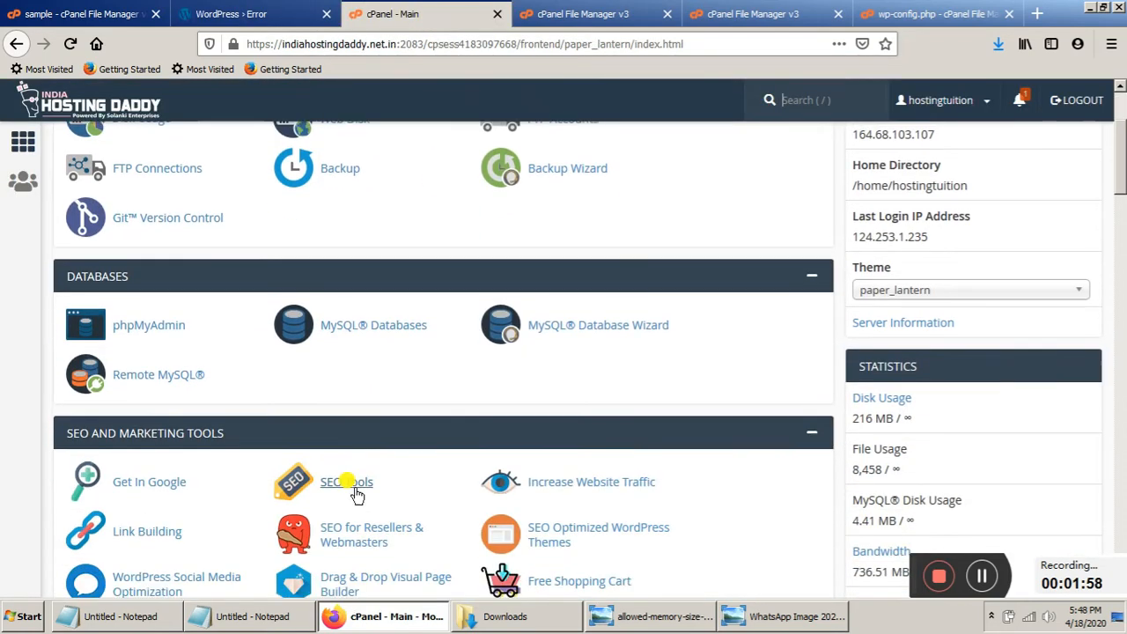
scroll(270, 496, down, 10)
scroll(270, 510, down, 10)
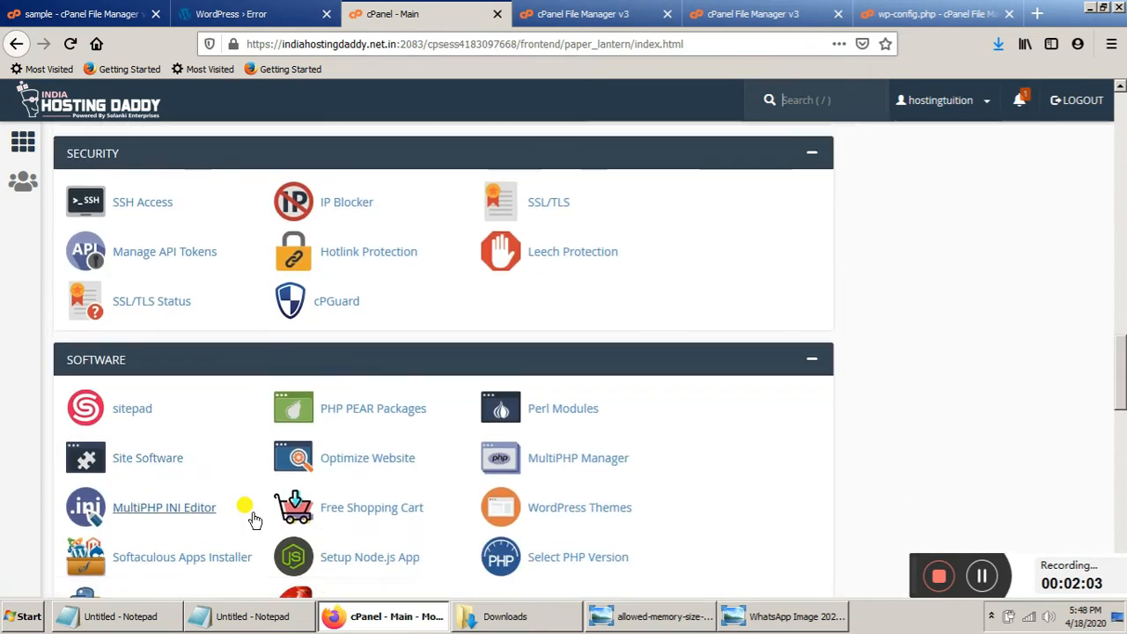
scroll(253, 520, down, 3)
click(176, 357)
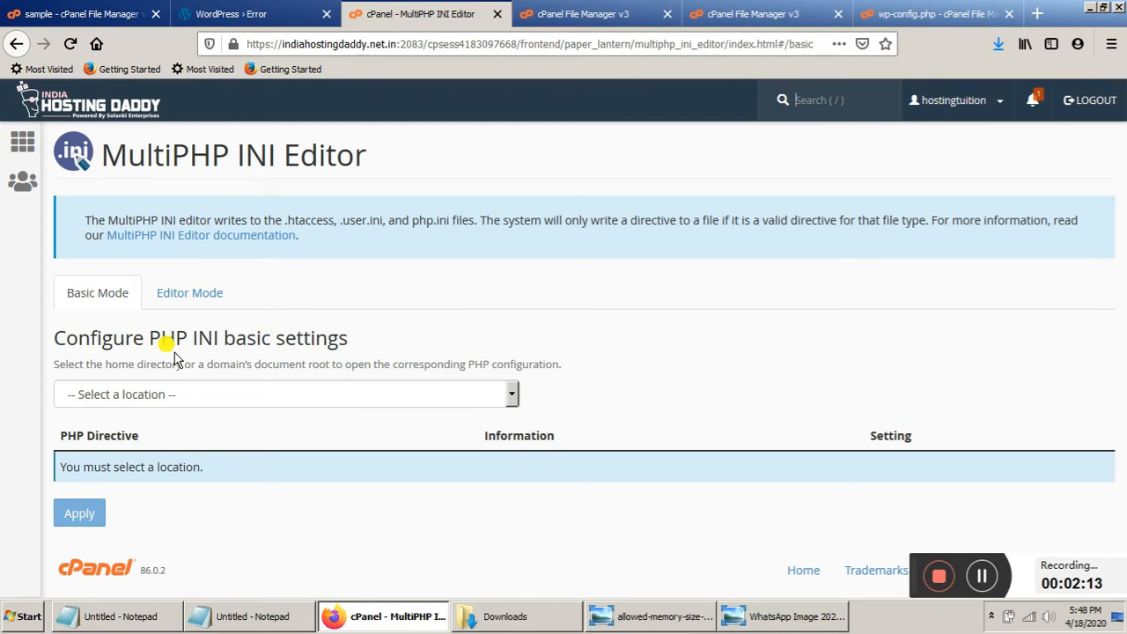
Step: Load the basic PHP INI settings for hostingtution.com and review the listed directives
click(218, 394)
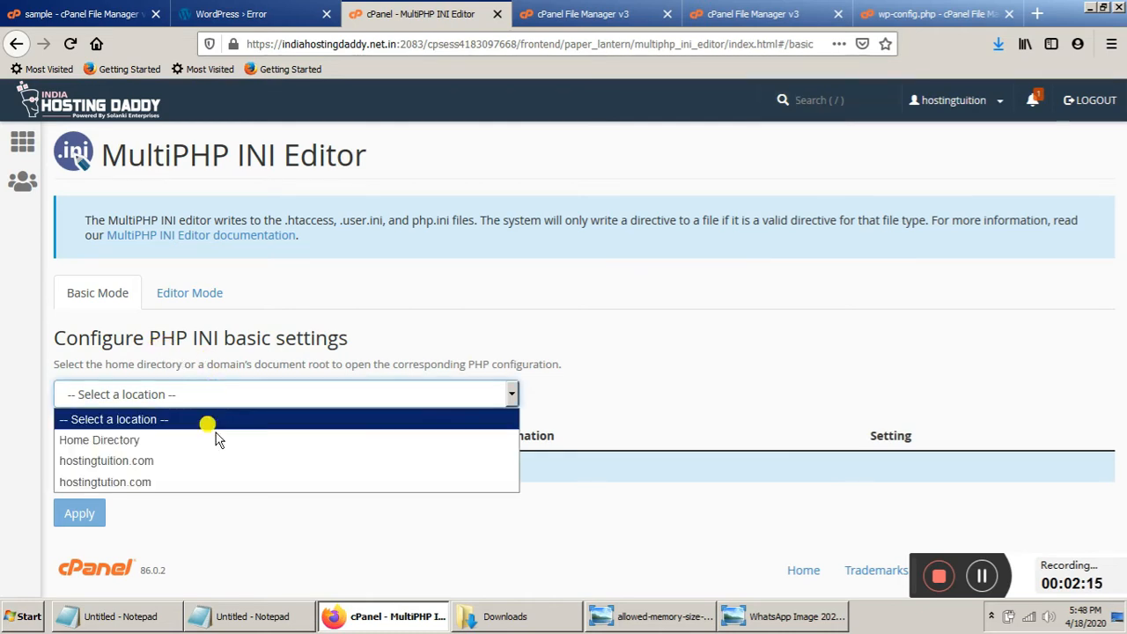
click(216, 483)
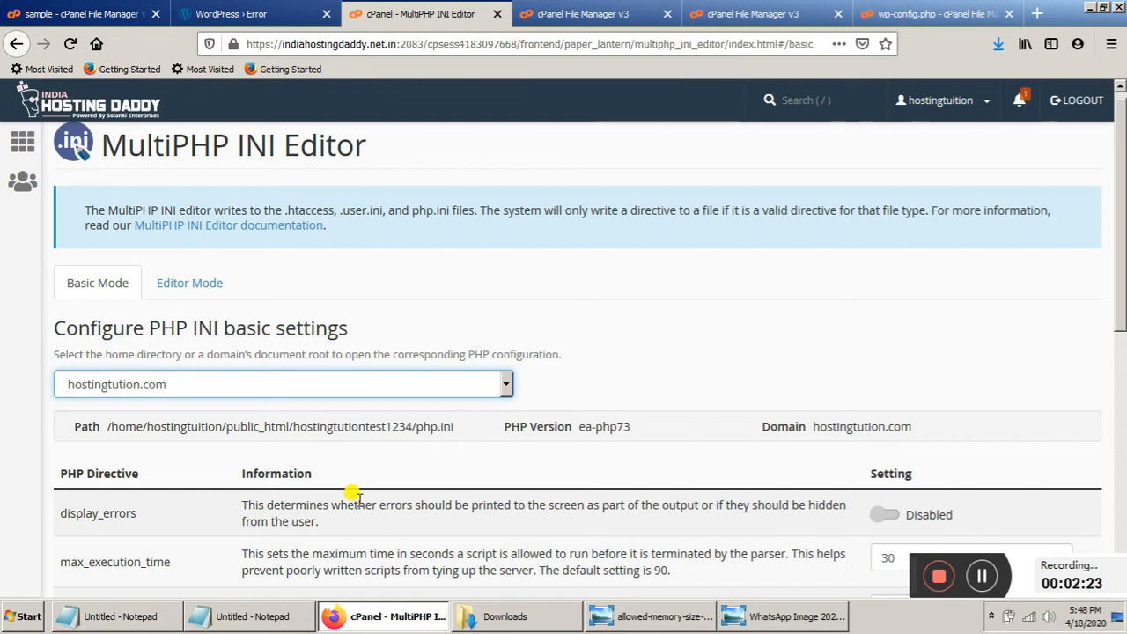
scroll(352, 500, down, 6)
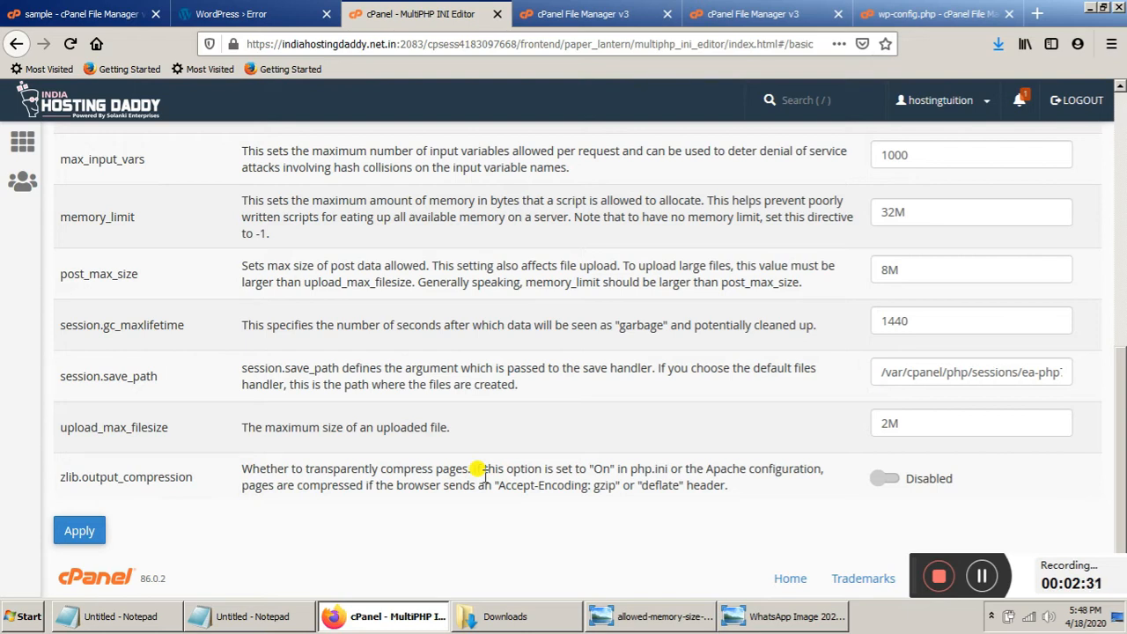
scroll(483, 468, up, 5)
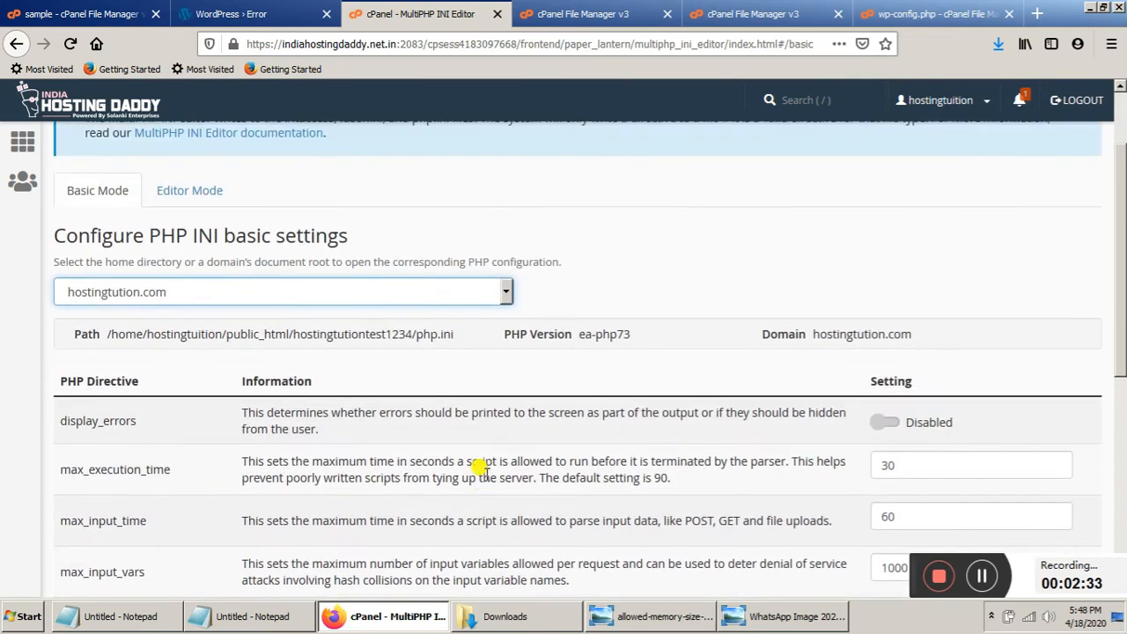
scroll(482, 469, down, 1)
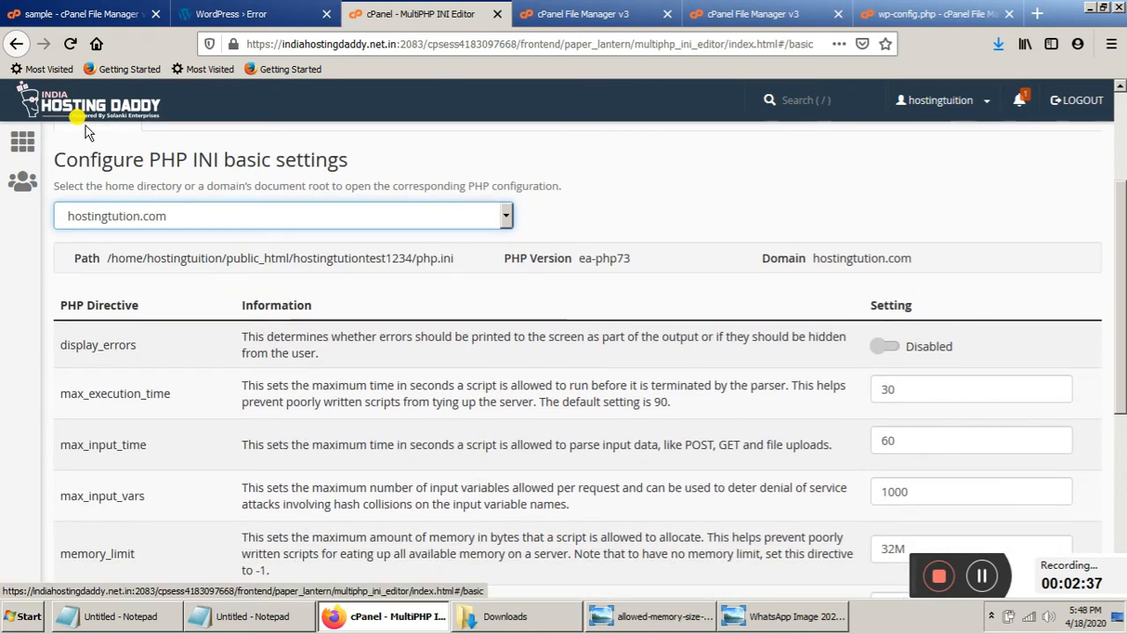
scroll(274, 339, down, 2)
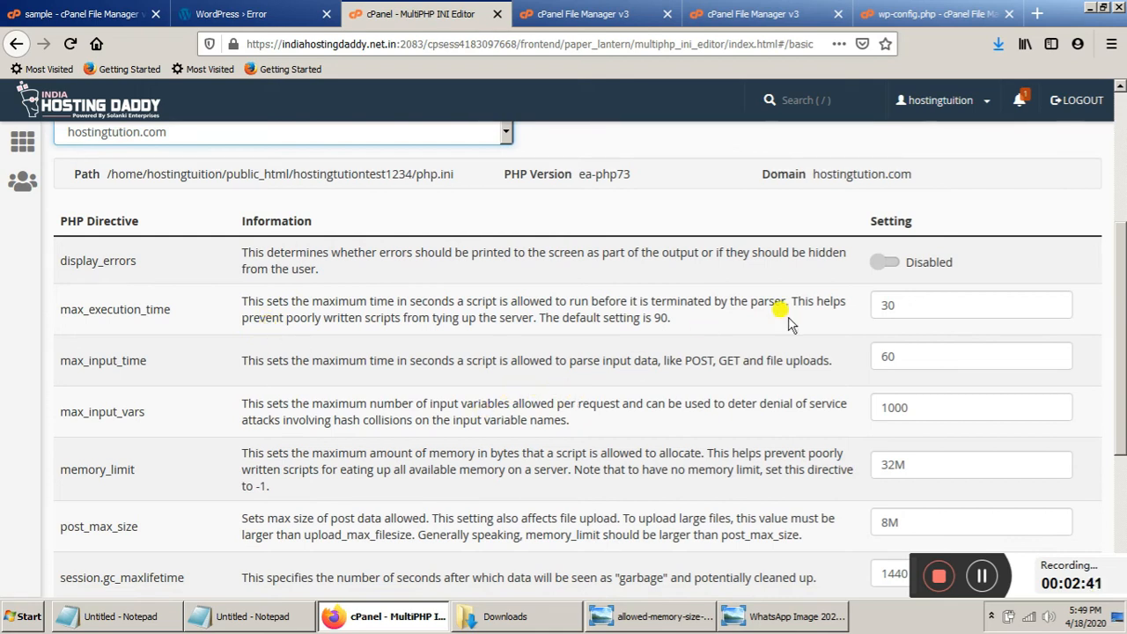
Step: Check the picture of the critical website error again, then enable the display_errors directive in the PHP settings
click(763, 620)
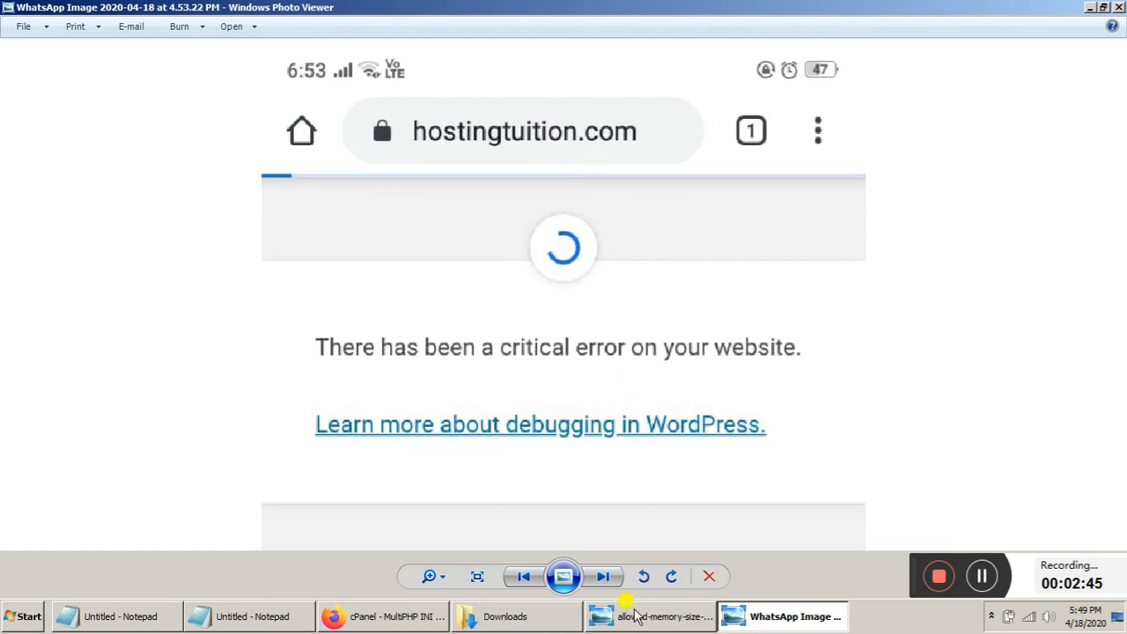
click(409, 619)
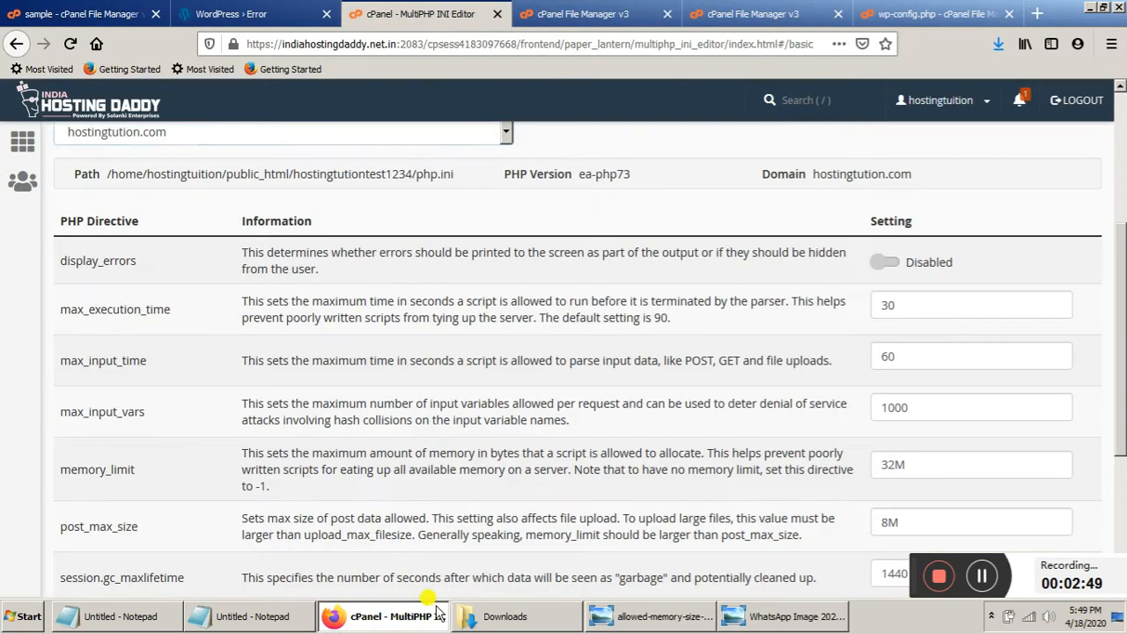
click(875, 264)
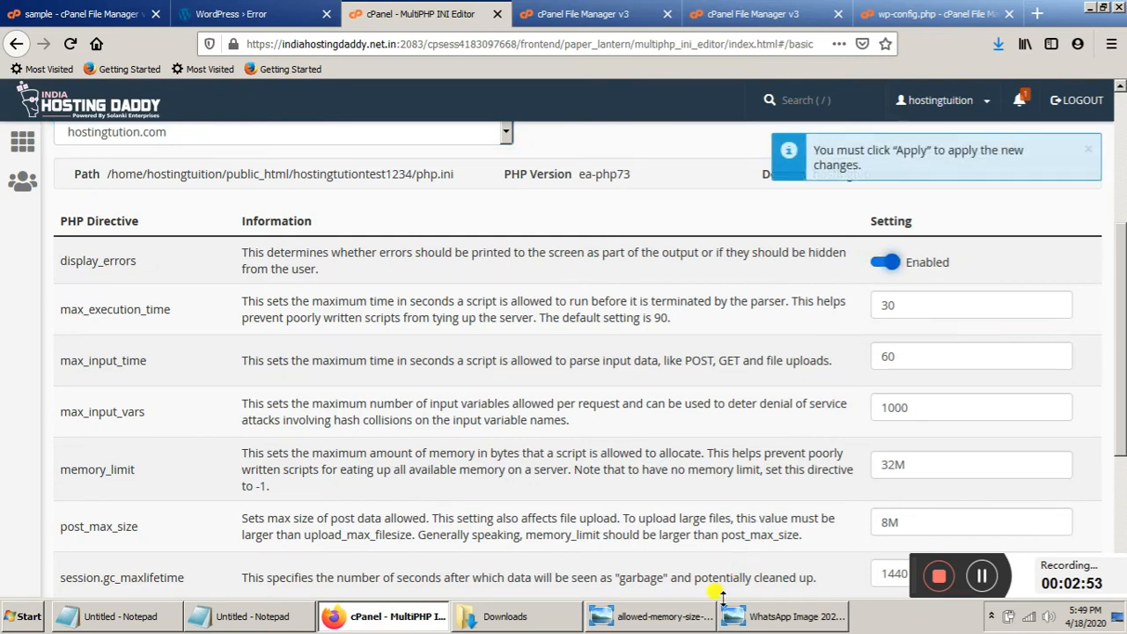
Step: Check the picture of the memory exhausted error, then set the memory_limit directive to 128M
click(669, 618)
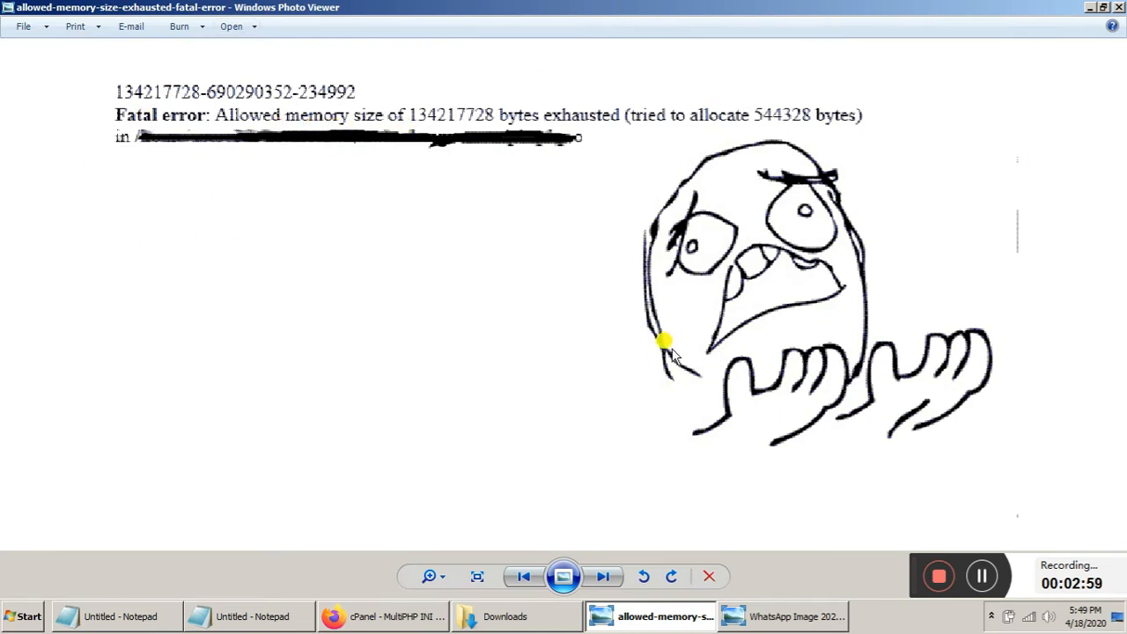
click(401, 616)
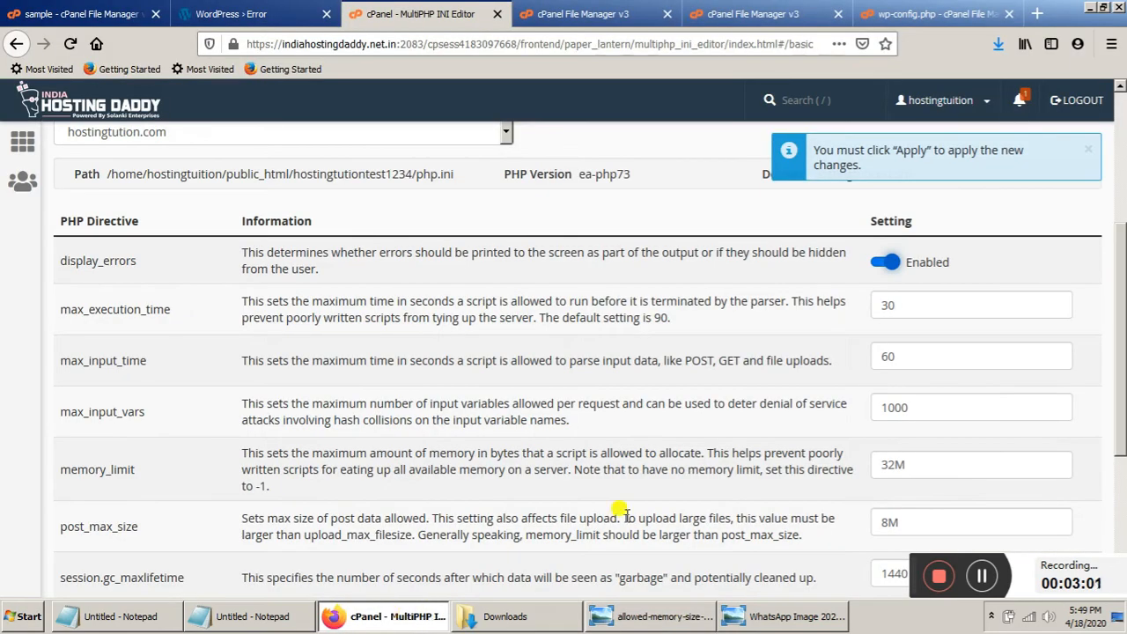
scroll(578, 540, down, 5)
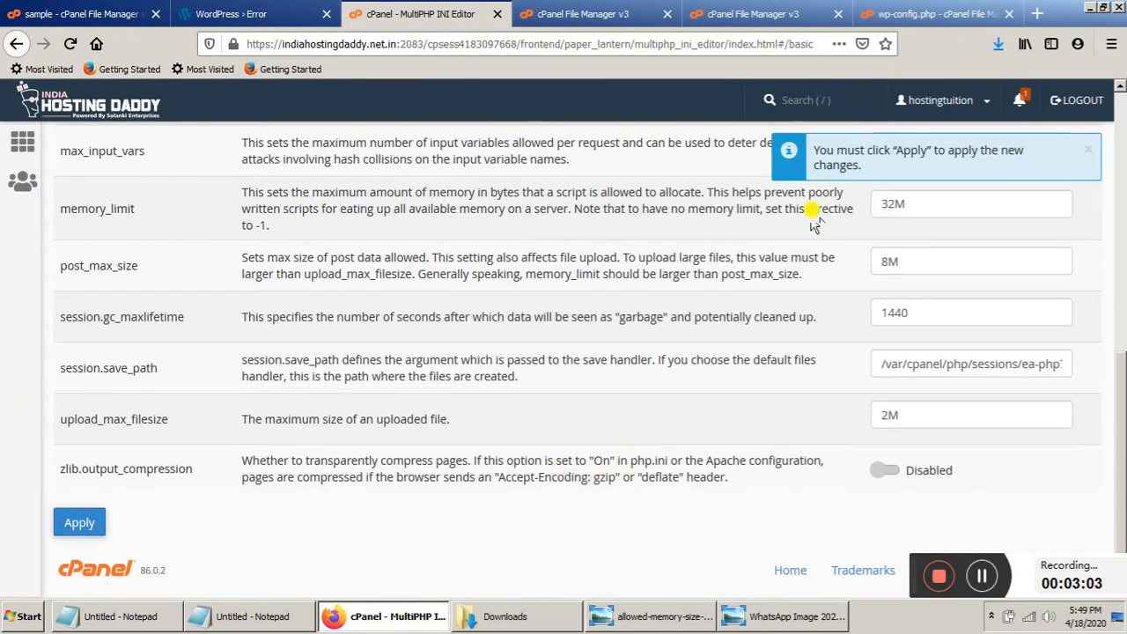
drag(895, 203, 863, 208)
text(128)
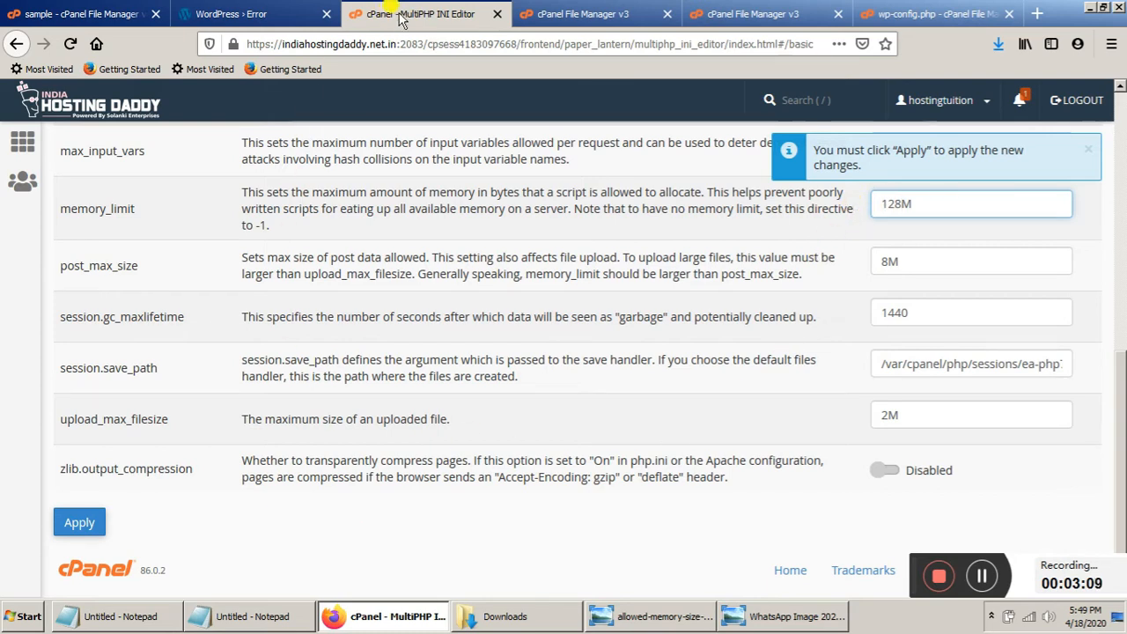
Step: Recheck the WordPress theme upload error, then set the upload_max_filesize directive to 256M
click(260, 14)
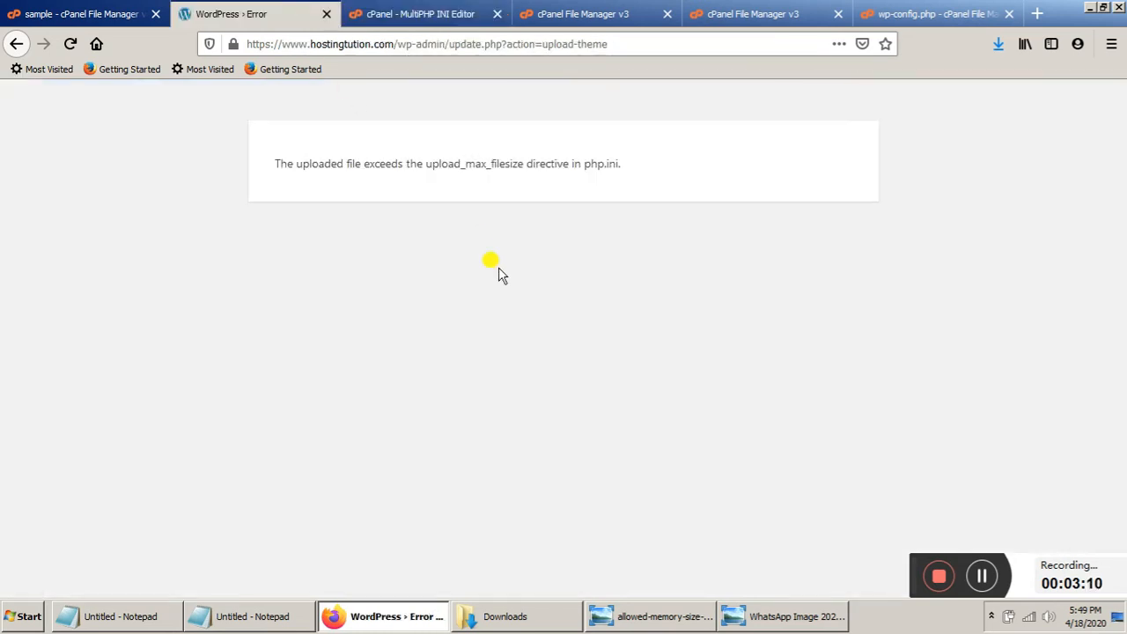
click(647, 16)
click(415, 9)
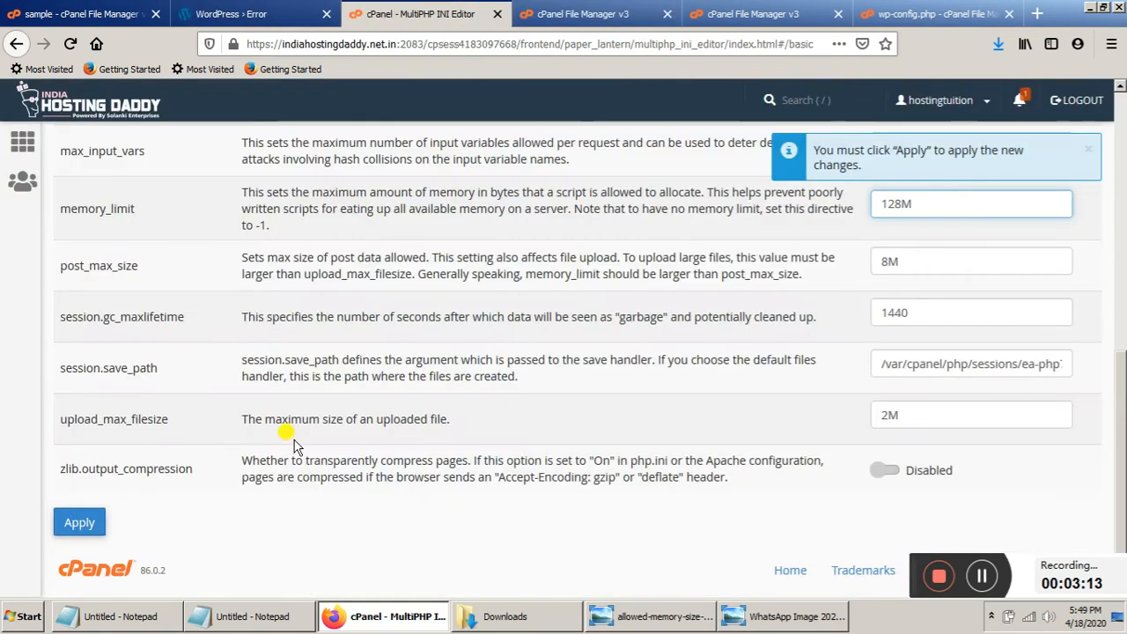
click(883, 415)
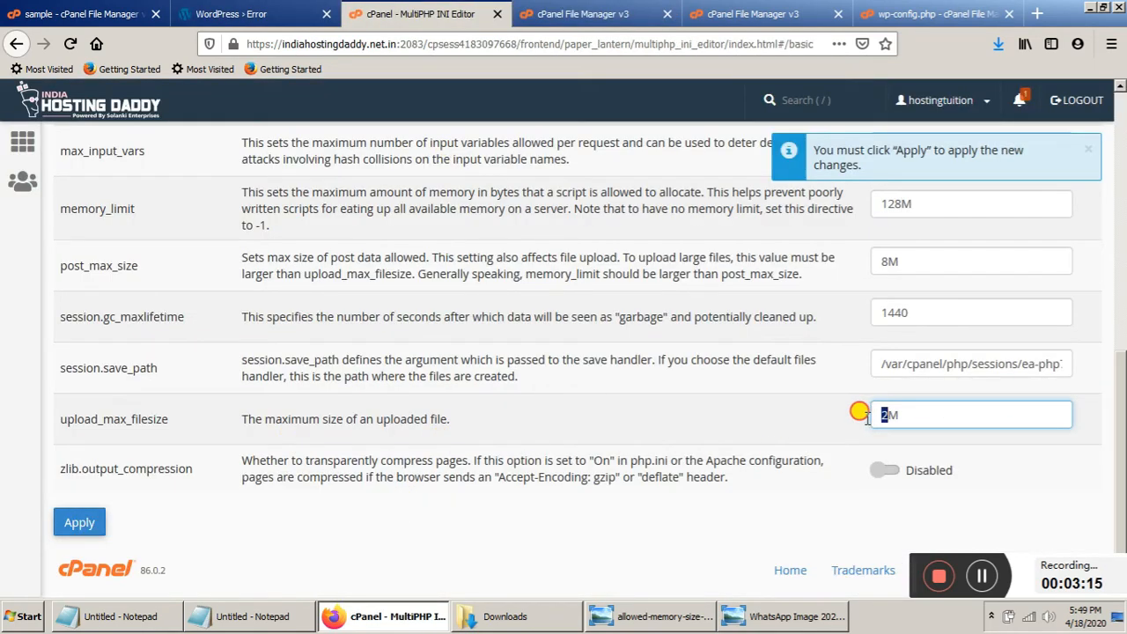
key(BackSpace)
text(256)
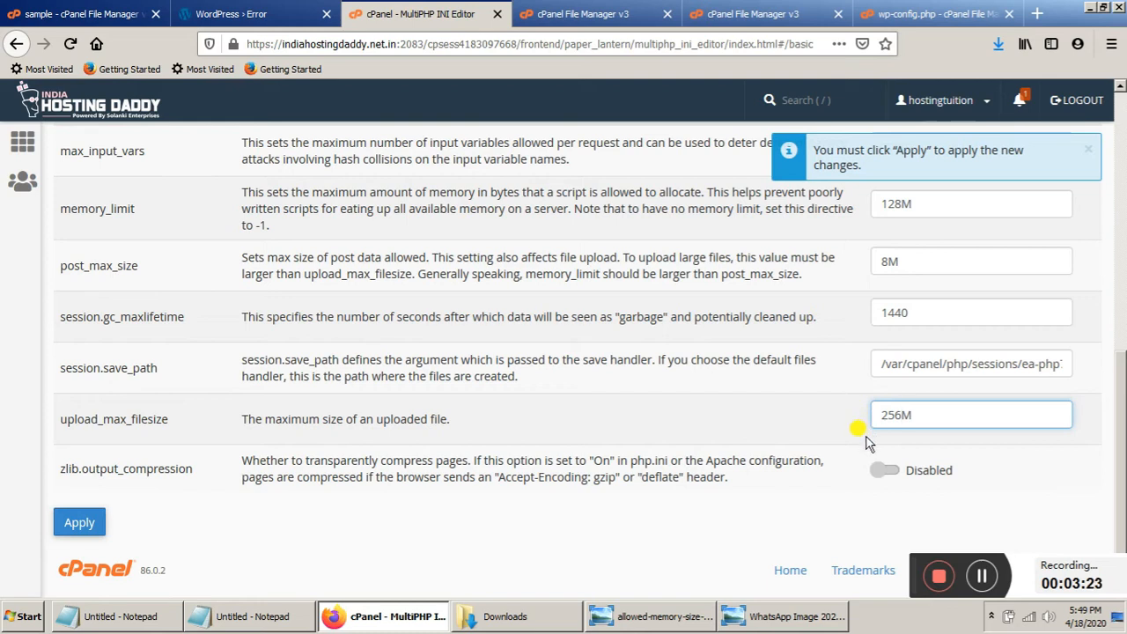
Step: Look over the PHP settings from the beginning and view the critical website error picture once more
scroll(714, 550, up, 2)
scroll(709, 550, up, 5)
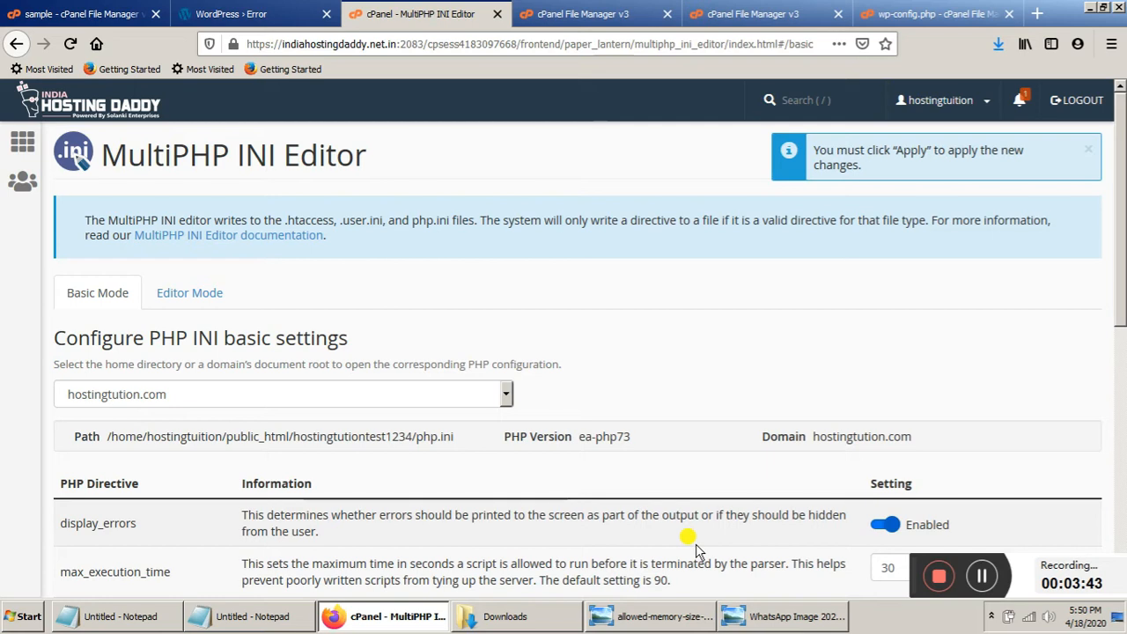
click(766, 618)
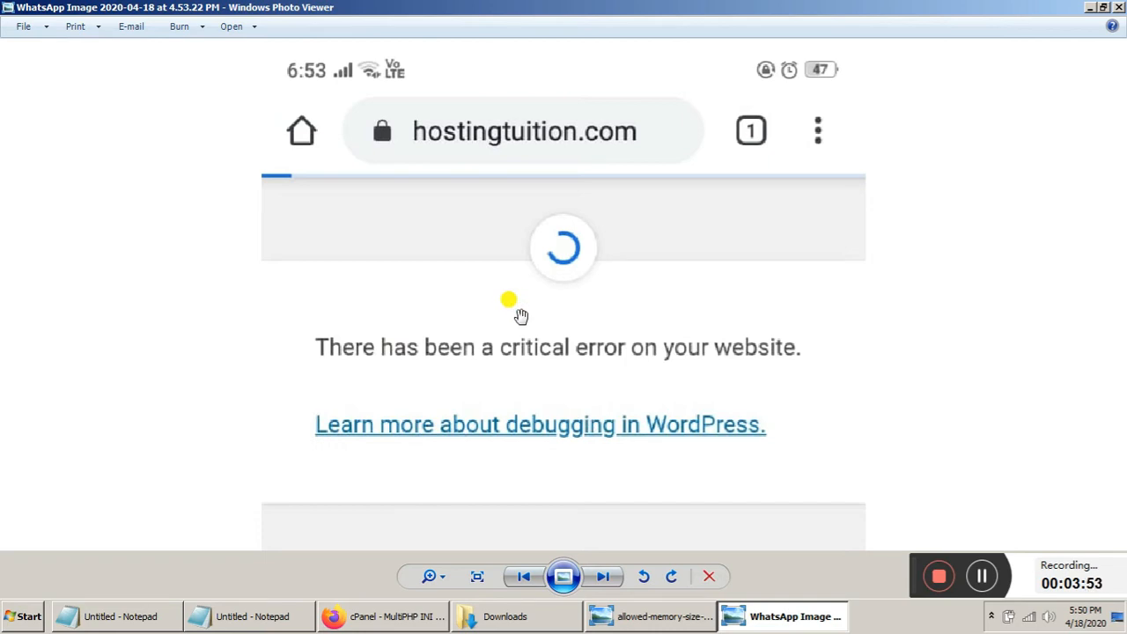
click(388, 615)
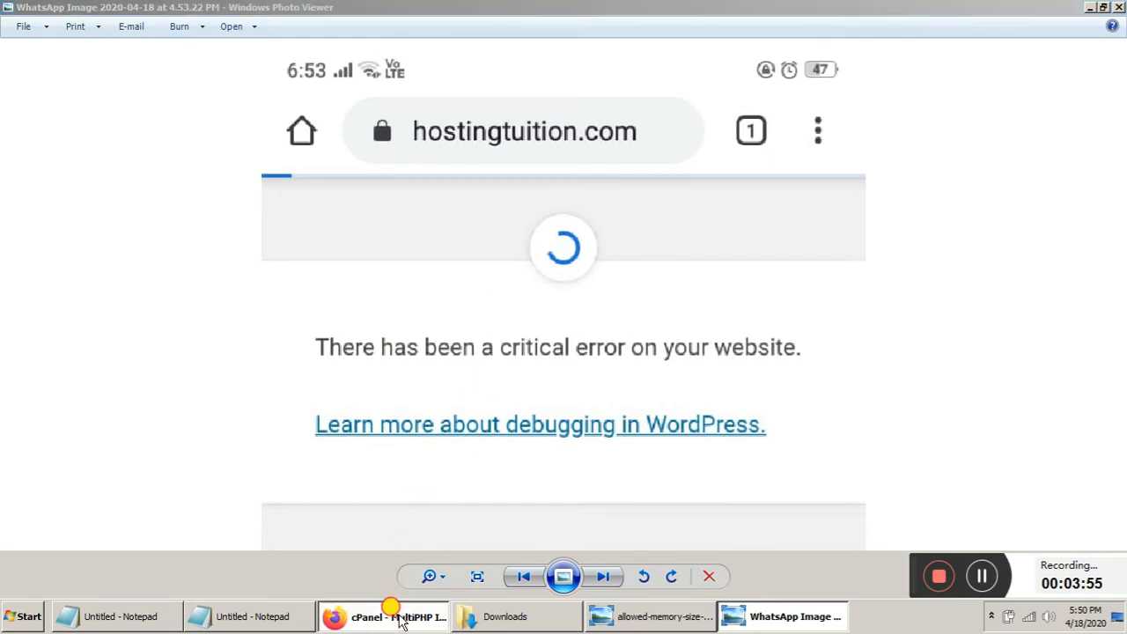
Step: Leave the INI editor for the cPanel home and open the site's hostingtutiontest1234 folder inside public_html in File Manager
click(23, 141)
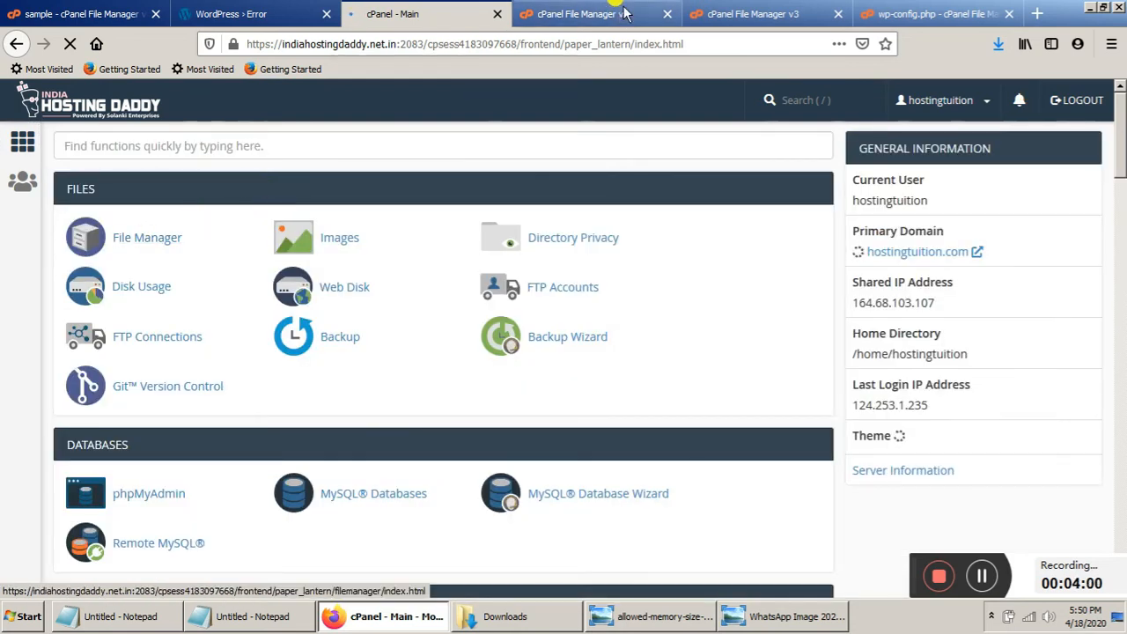
click(622, 13)
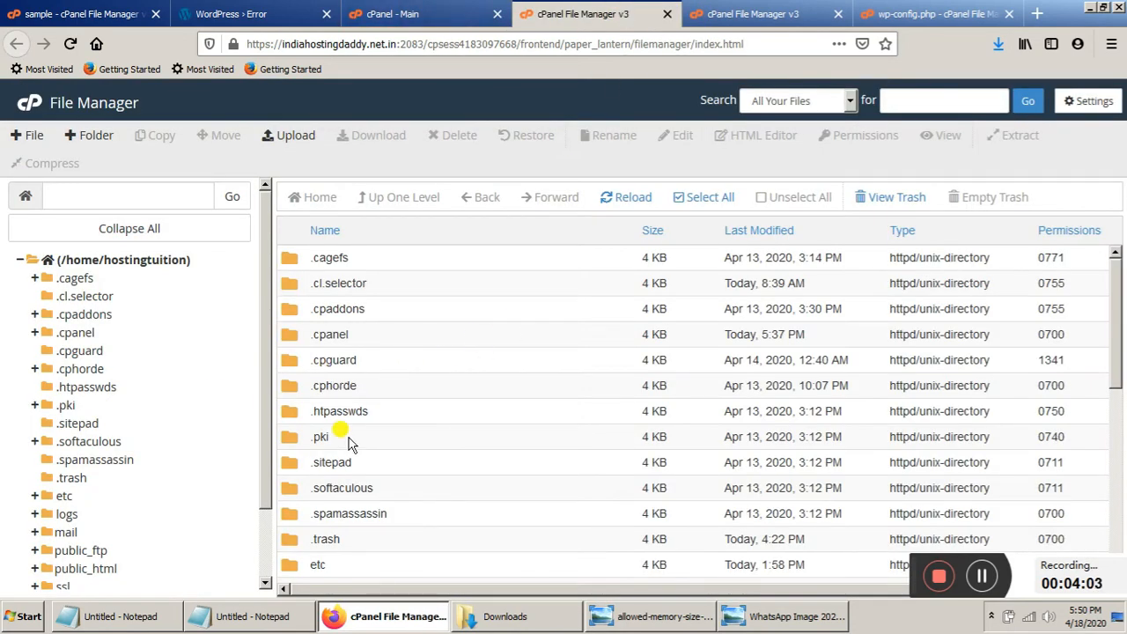
click(757, 13)
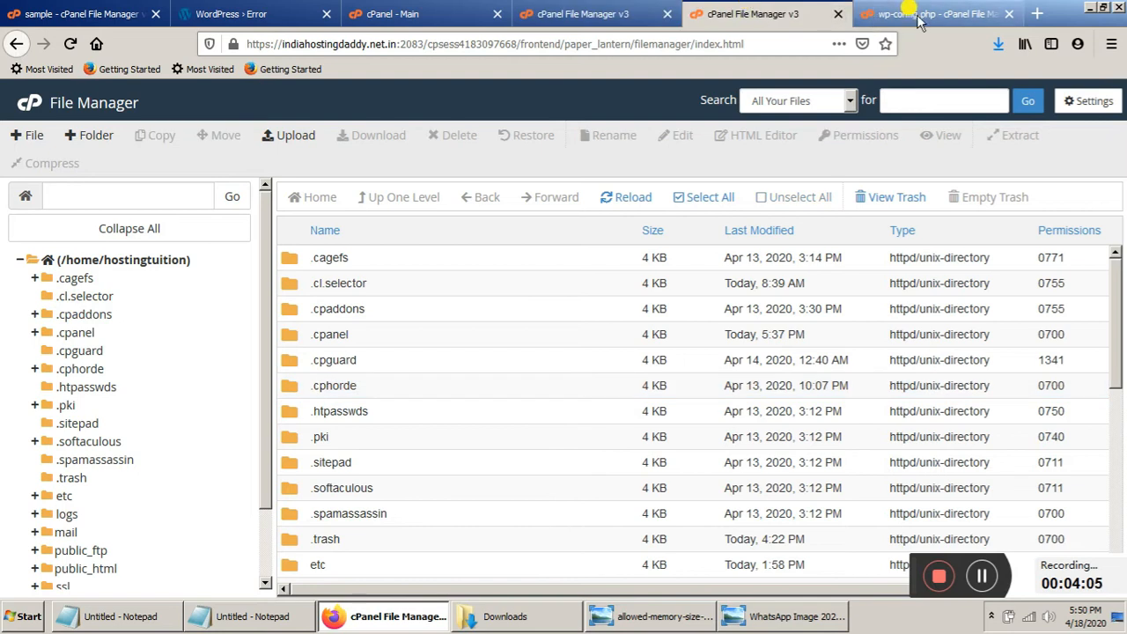
scroll(466, 384, down, 3)
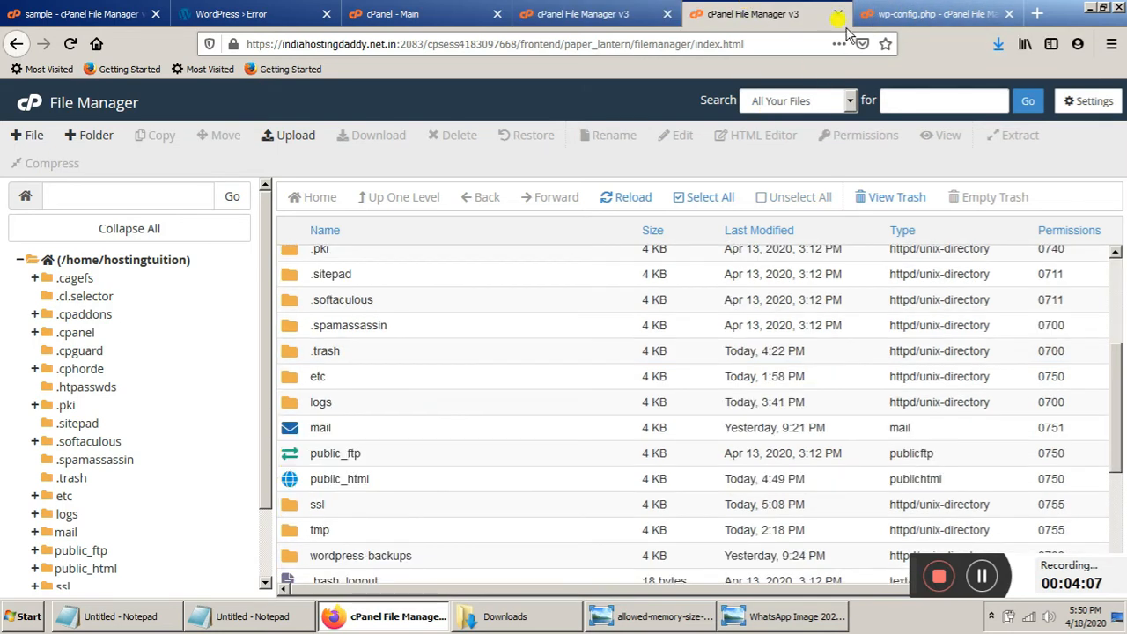
double_click(293, 478)
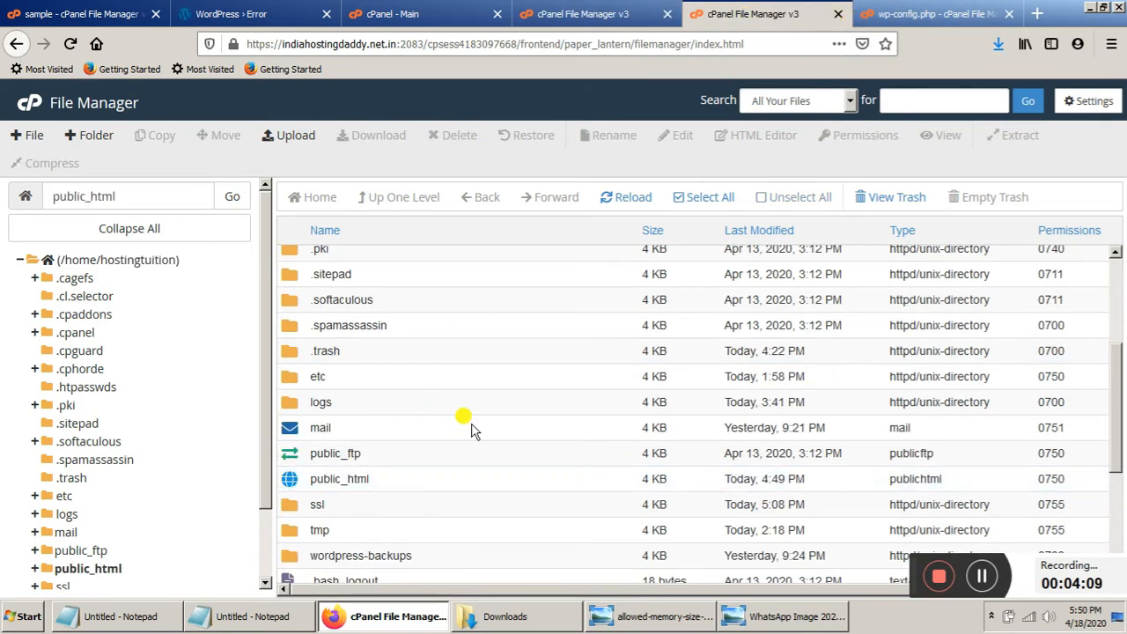
double_click(296, 318)
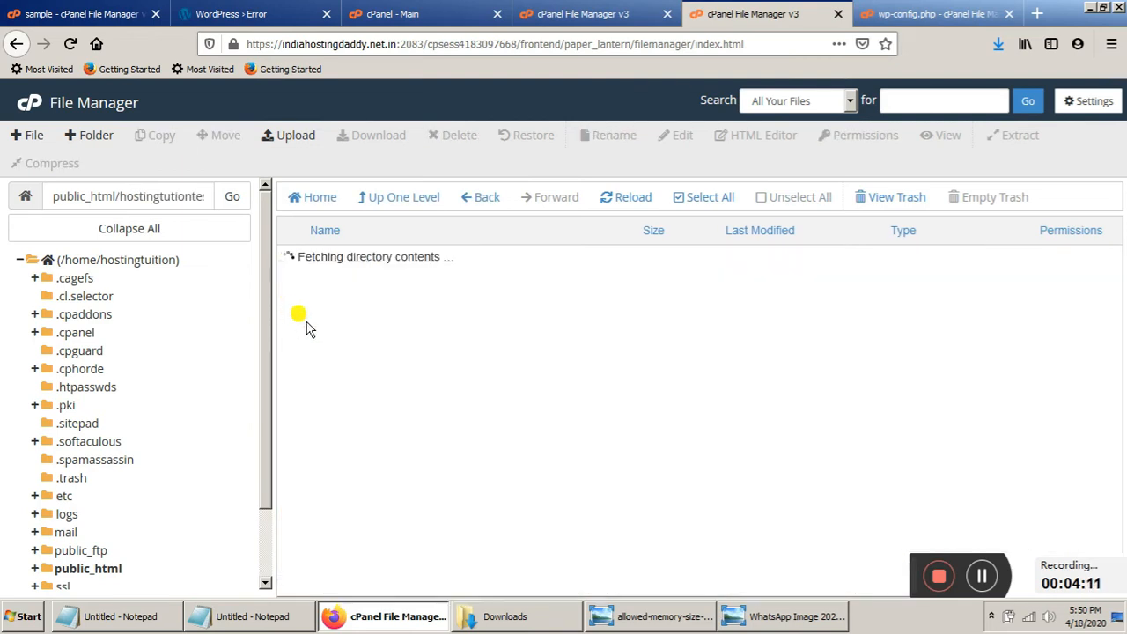
Step: Select wp-config.php in the site folder and bring up its WP_DEBUG and WP_MEMORY_LIMIT lines in the code editor
scroll(410, 411, down, 5)
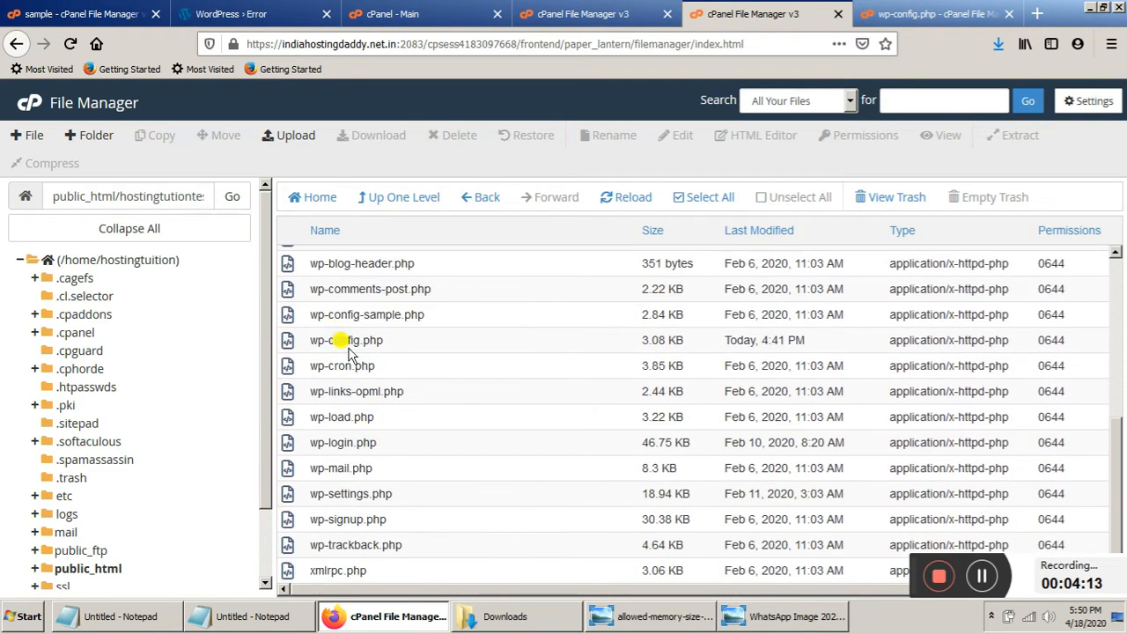
click(346, 339)
click(907, 16)
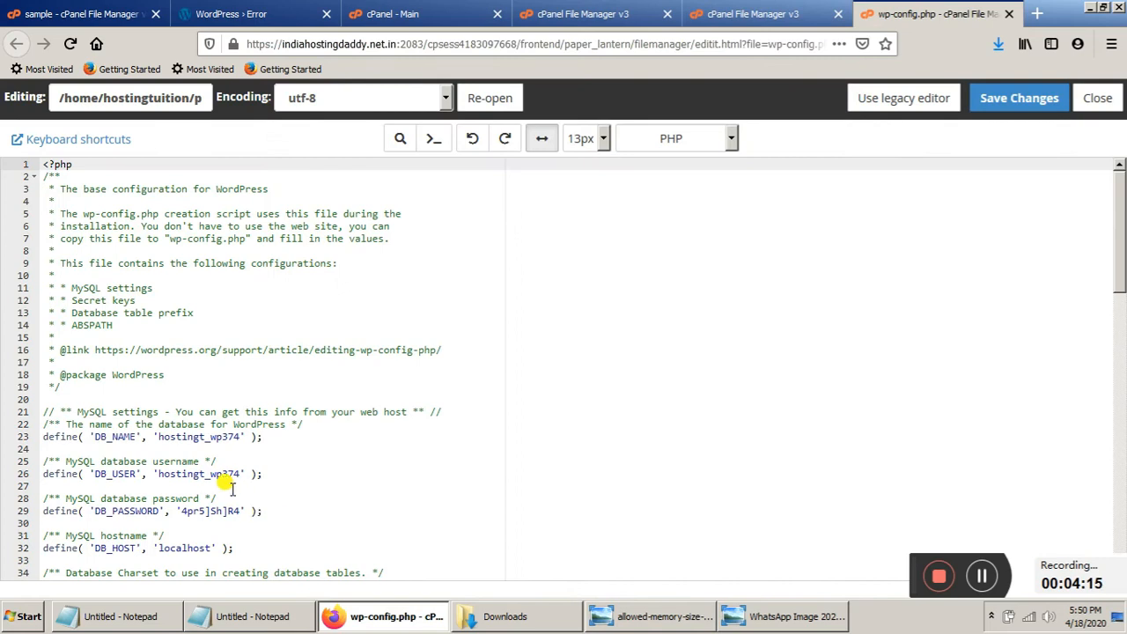
scroll(227, 485, down, 15)
scroll(231, 490, down, 3)
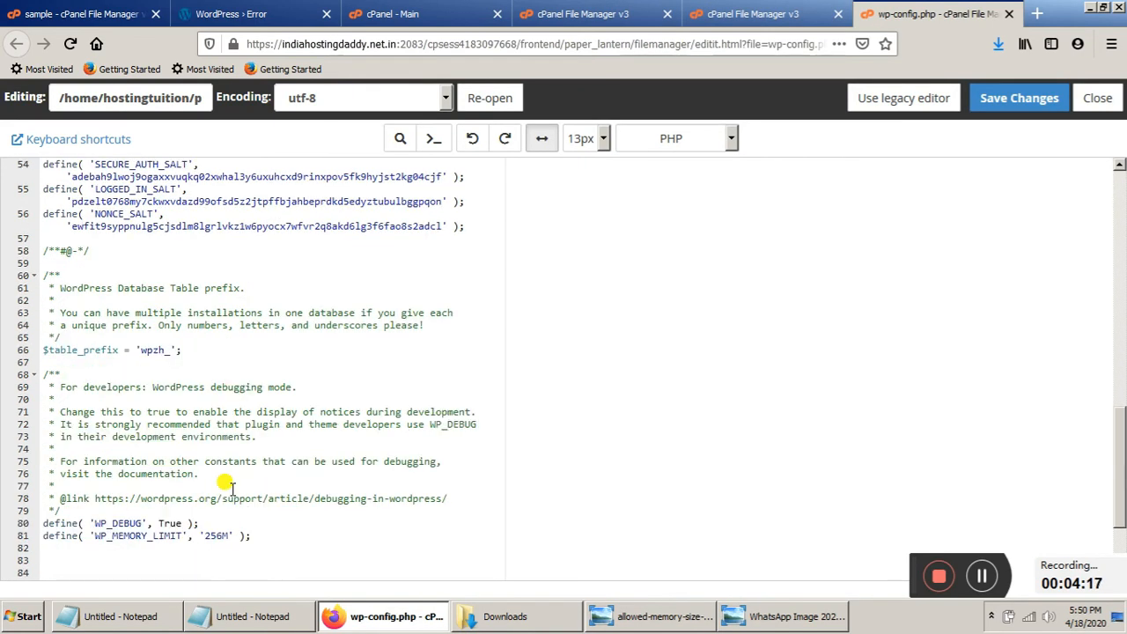
Step: Replace the WP_DEBUG line in wp-config.php with define('WP_DEBUG', true); copied from the Notepad notes
scroll(227, 484, down, 2)
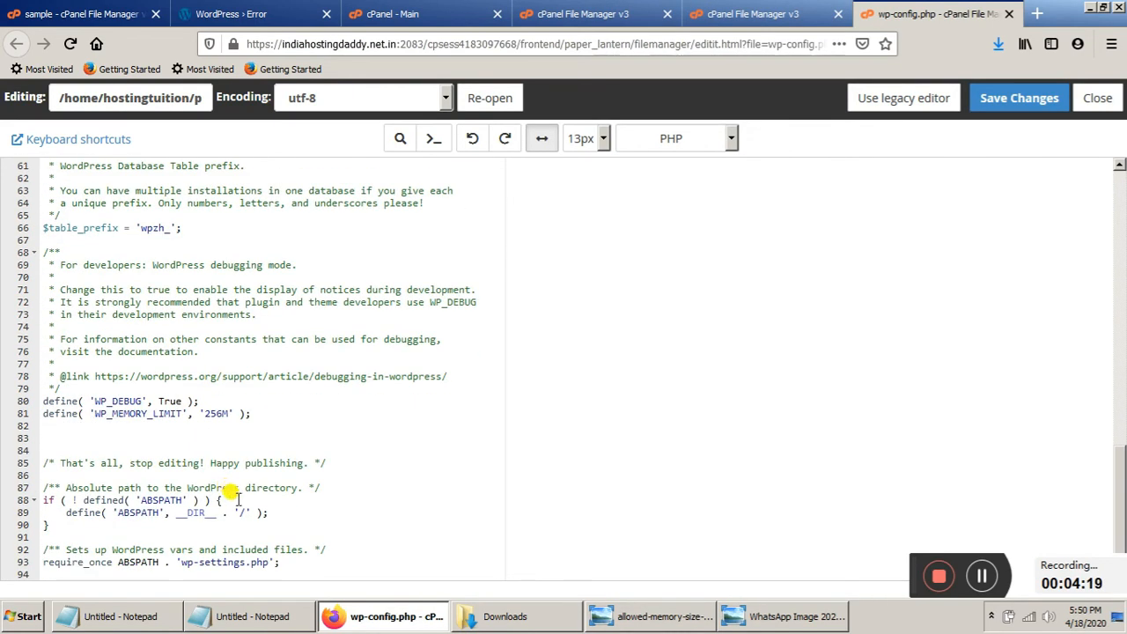
click(276, 620)
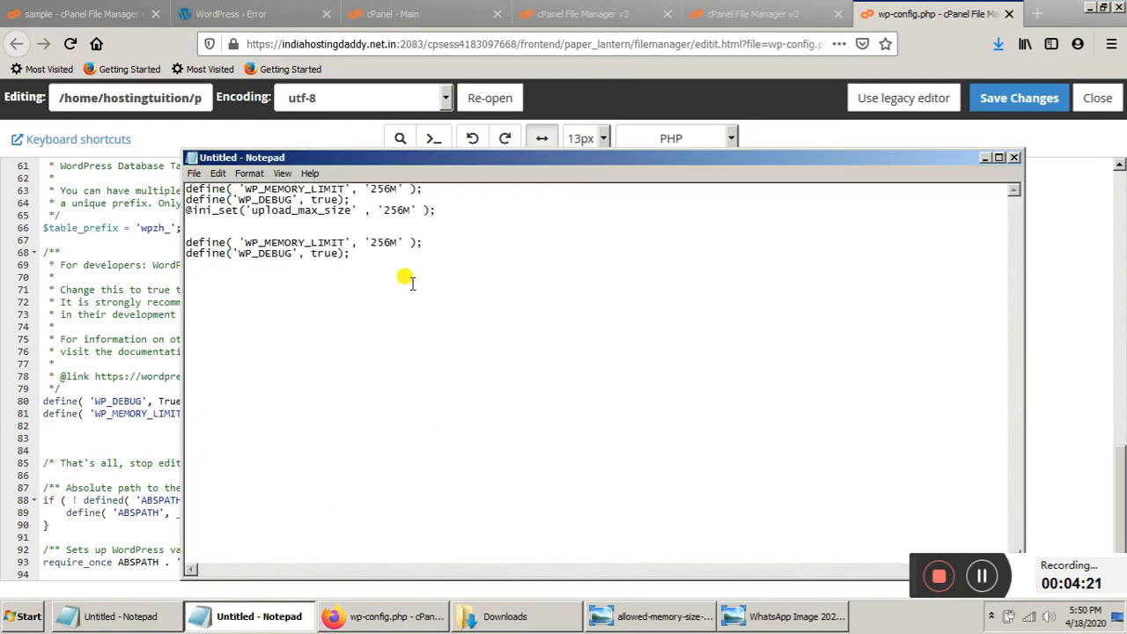
drag(354, 253, 181, 255)
key(ctrl+c)
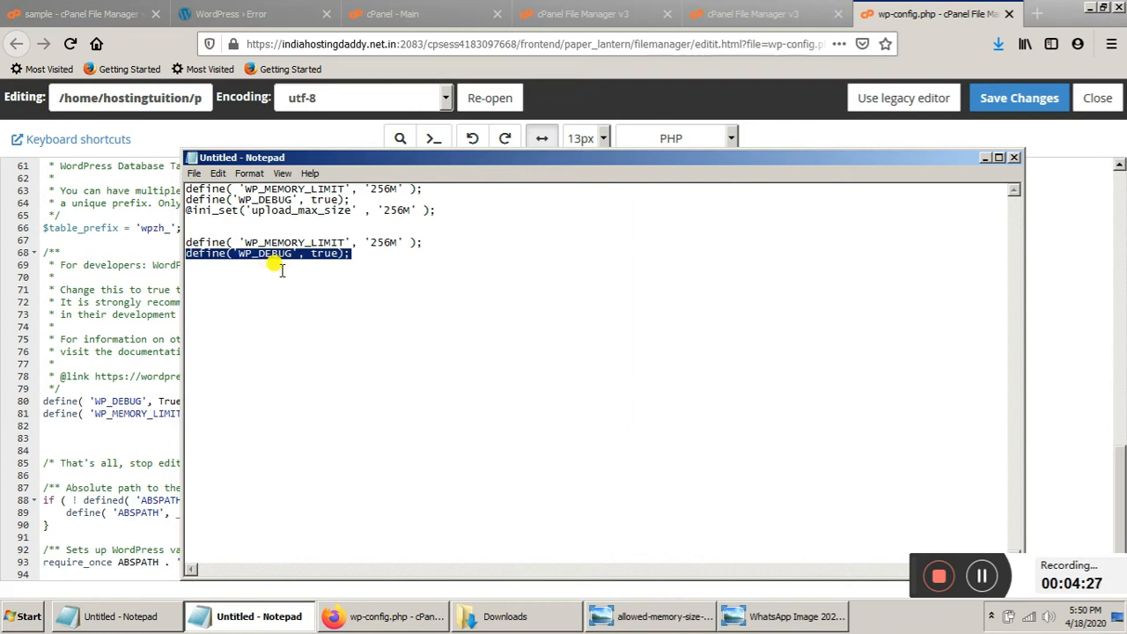
click(123, 414)
drag(201, 400, 35, 407)
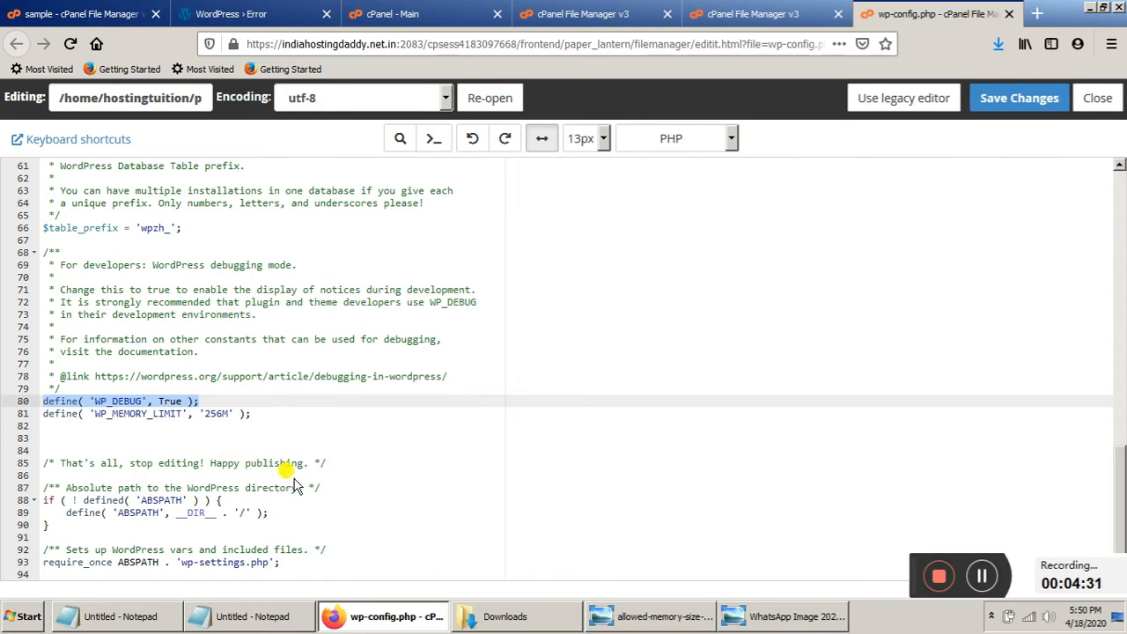
key(ctrl+v)
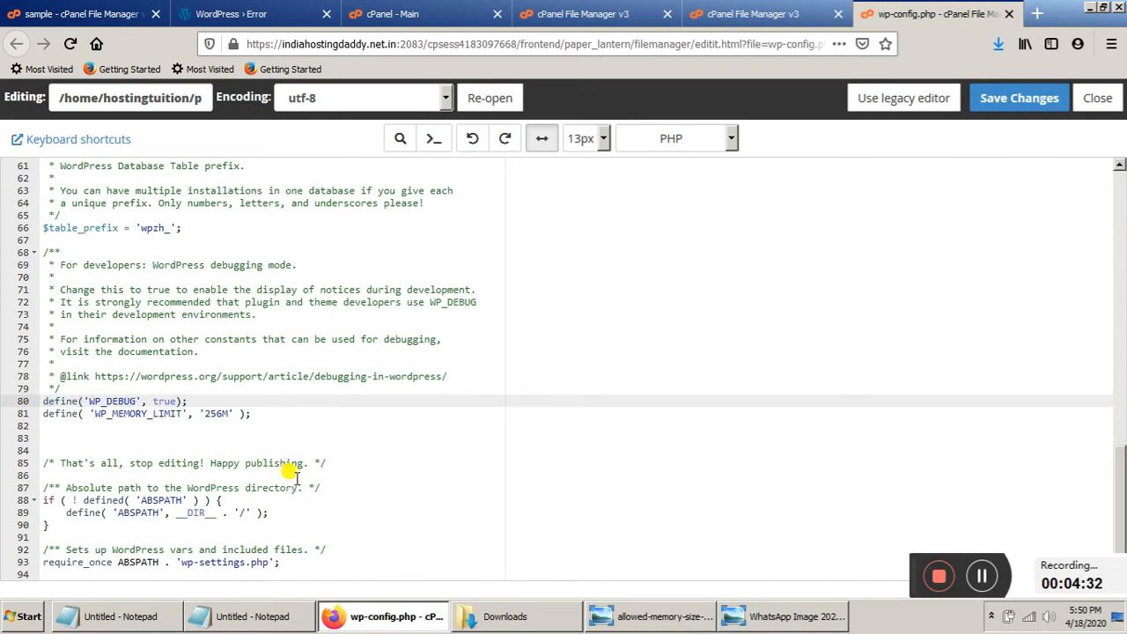
Step: View both error pictures, then replace wp-config.php's WP_MEMORY_LIMIT line with define( 'WP_MEMORY_LIMIT', '256M' ); from the Notepad notes and save the file
click(771, 614)
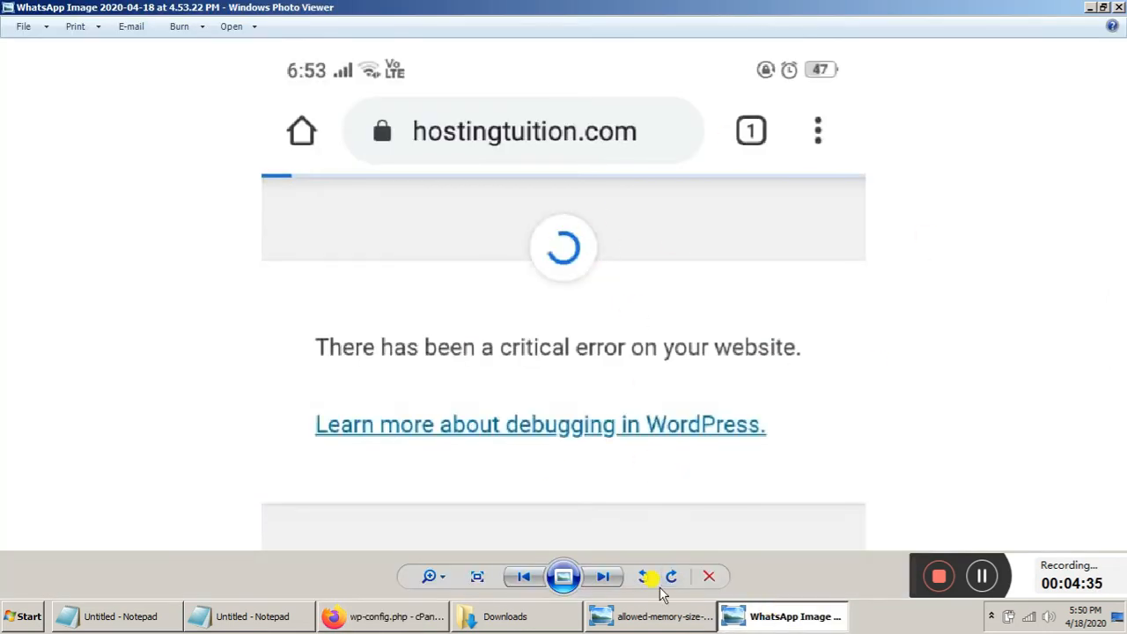
click(636, 614)
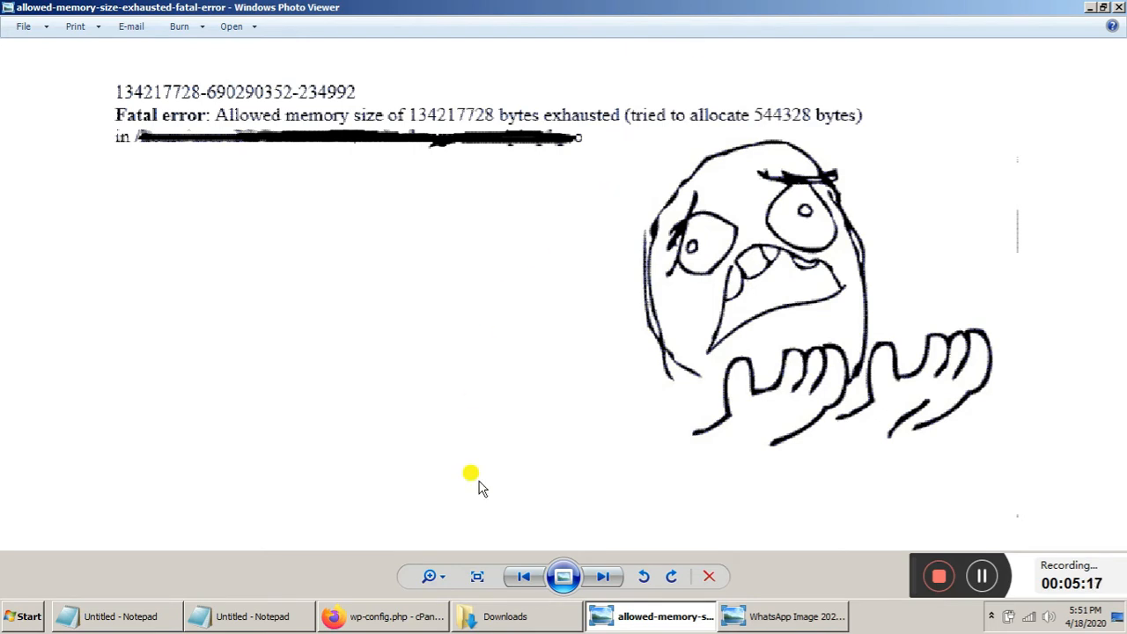
click(274, 625)
drag(424, 243, 184, 242)
key(ctrl+c)
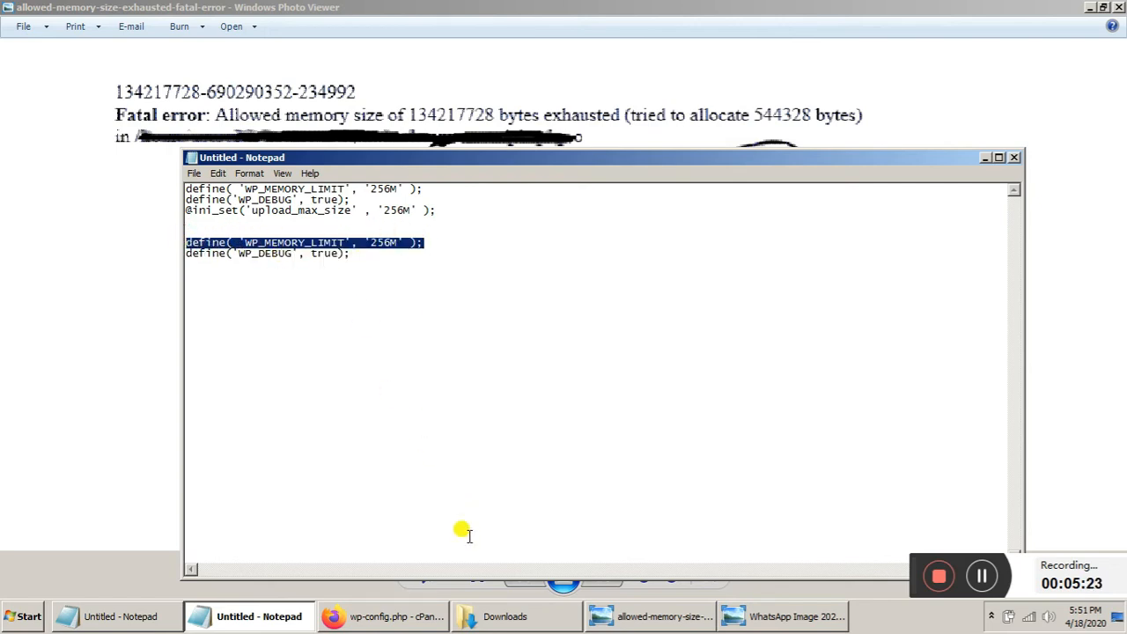
click(396, 619)
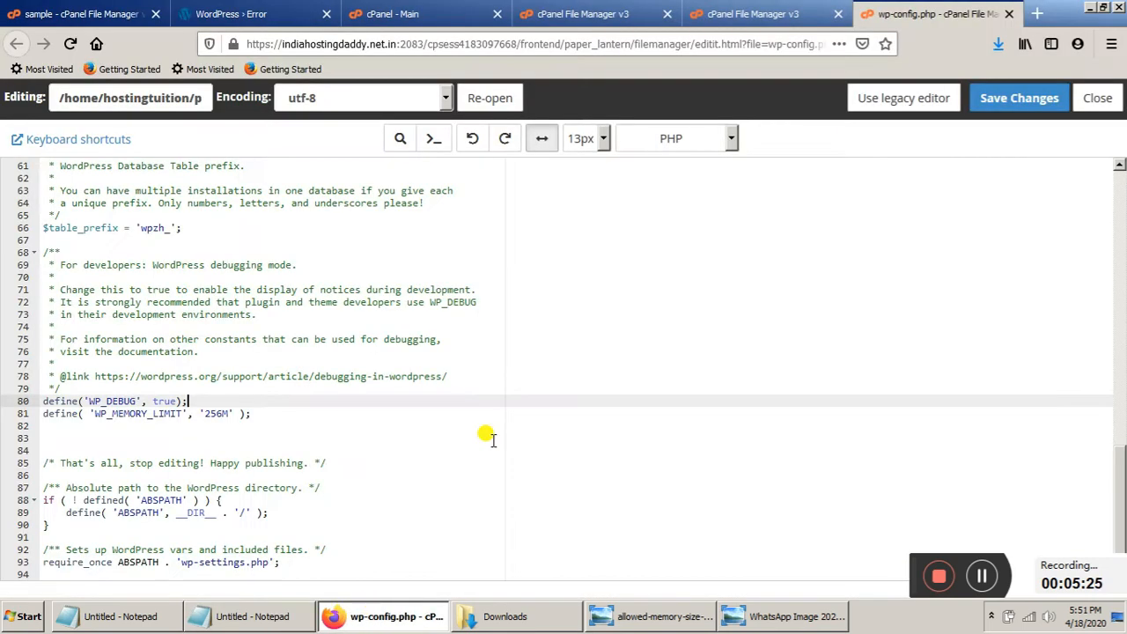
drag(245, 424, 33, 414)
key(ctrl+v)
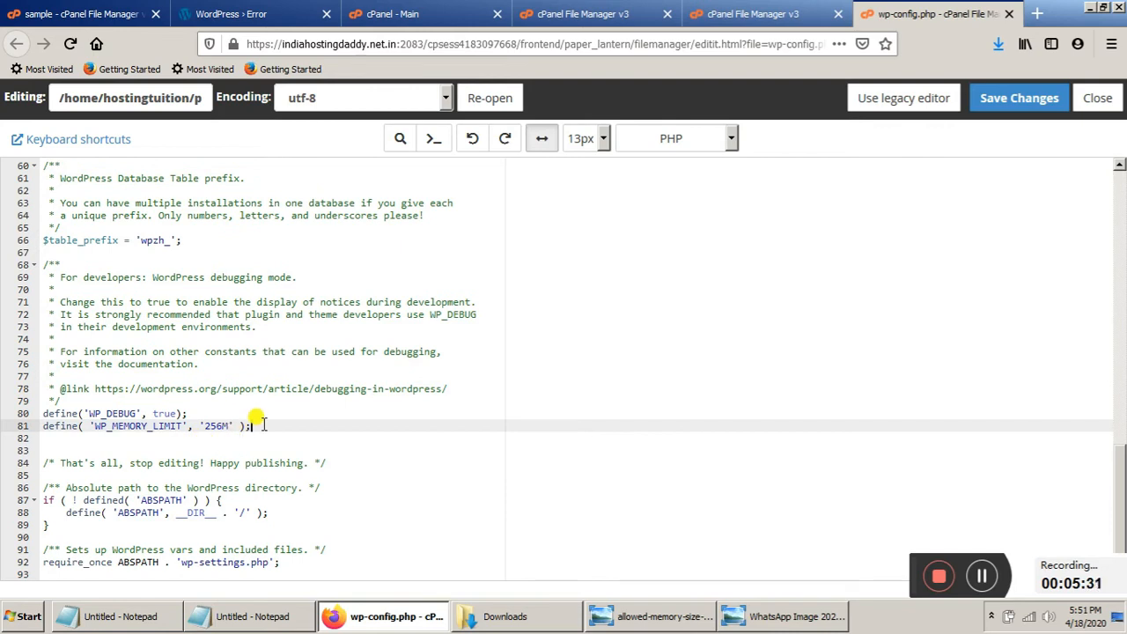
drag(263, 426, 26, 427)
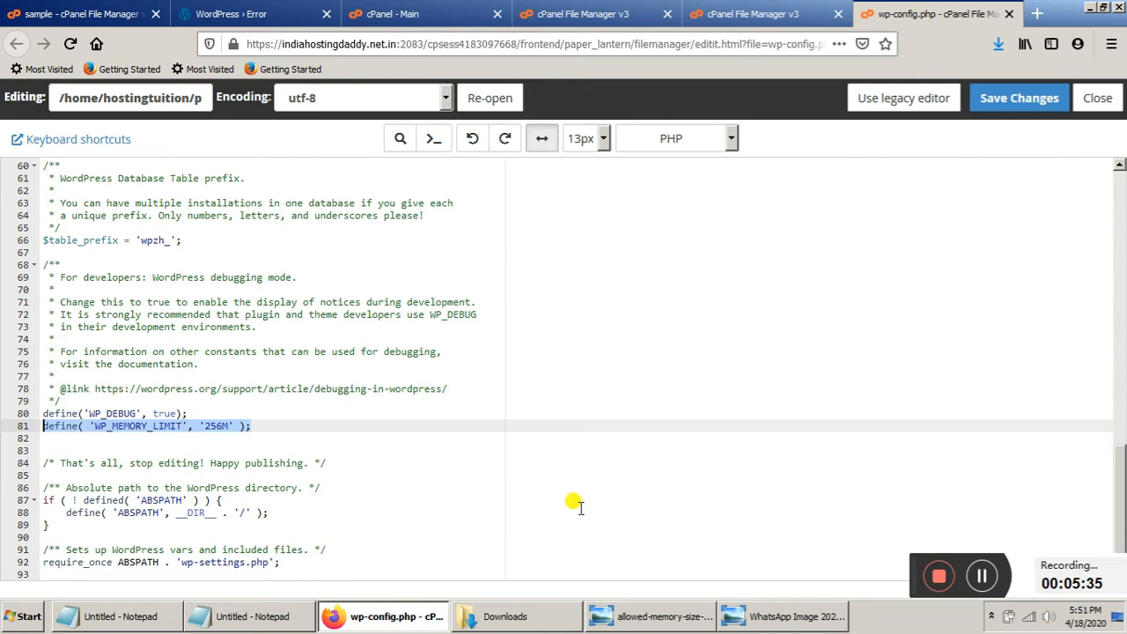
click(1008, 103)
Step: Review the memory exhausted picture, the critical error picture and the WordPress theme upload error page
click(643, 618)
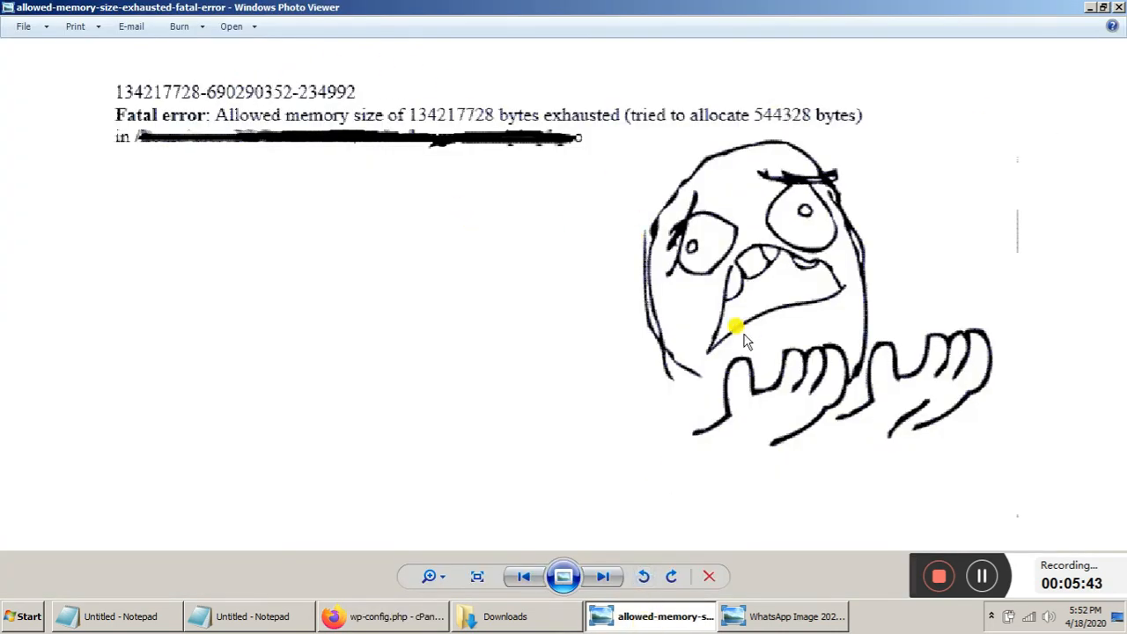
click(745, 617)
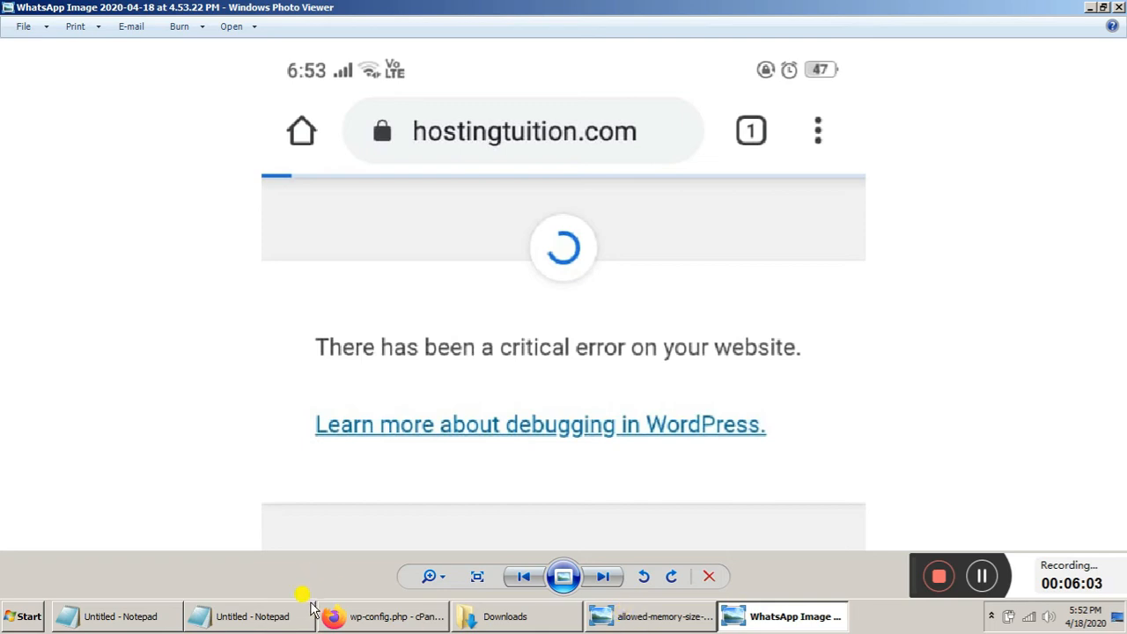
click(354, 617)
click(294, 14)
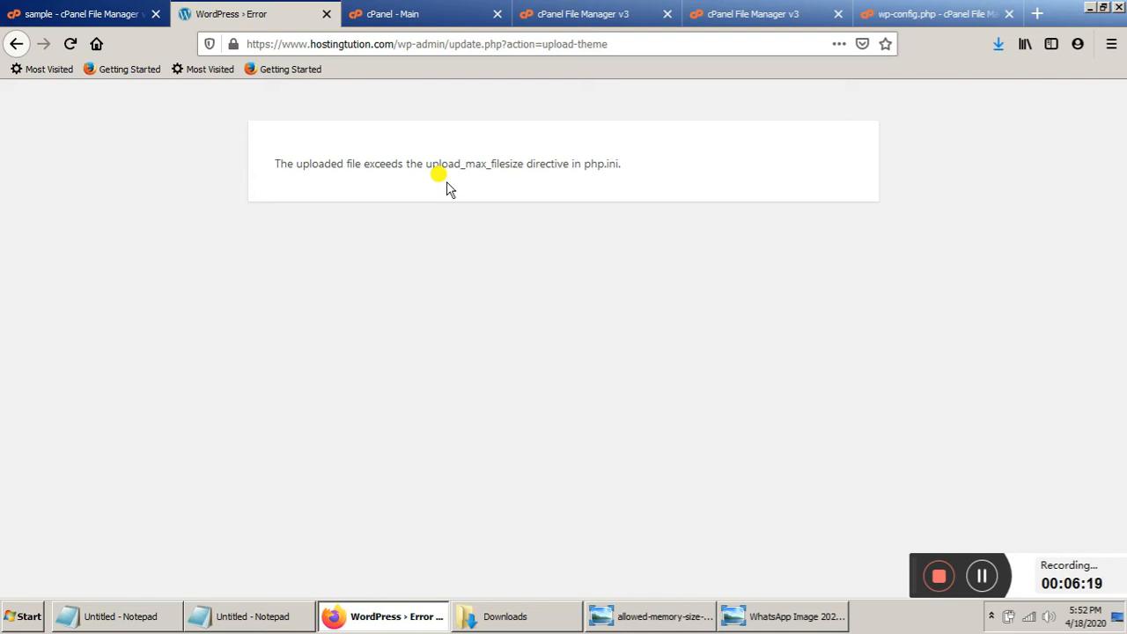
Step: Examine the file list and folder path of the site's hostingtutiontest1234 folder in File Manager
click(612, 22)
click(750, 22)
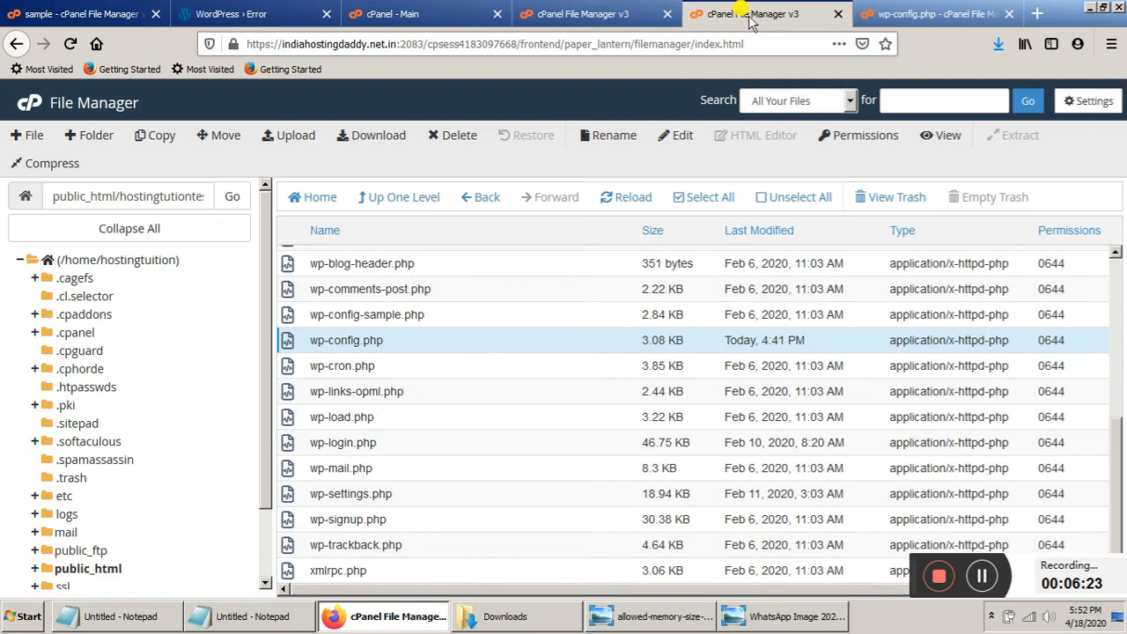
scroll(475, 317, up, 5)
click(460, 341)
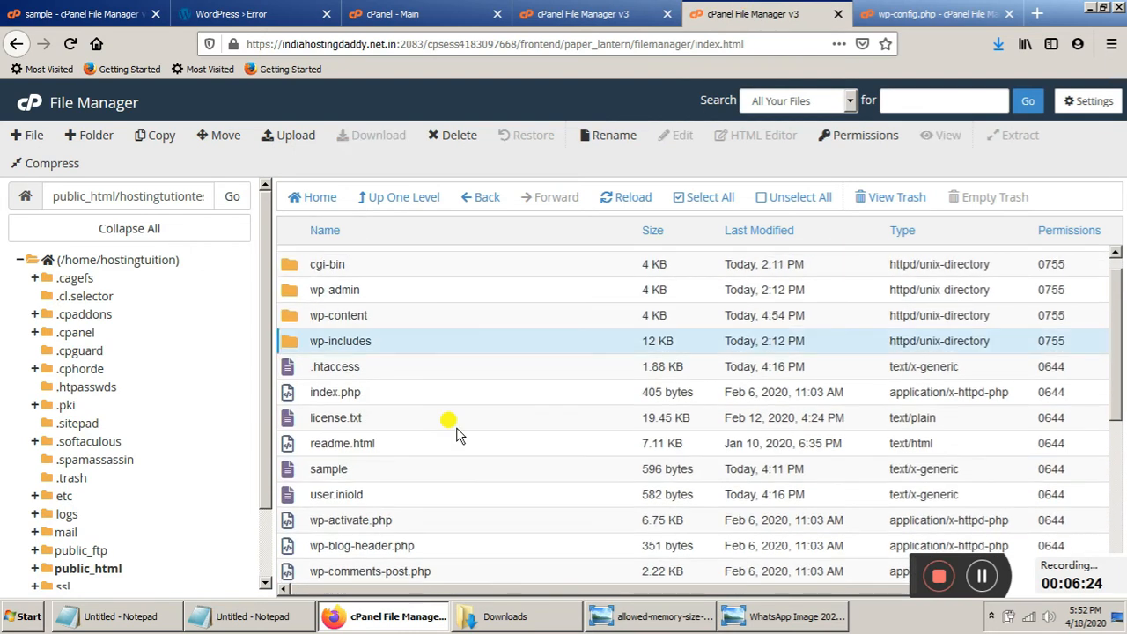
scroll(449, 423, down, 5)
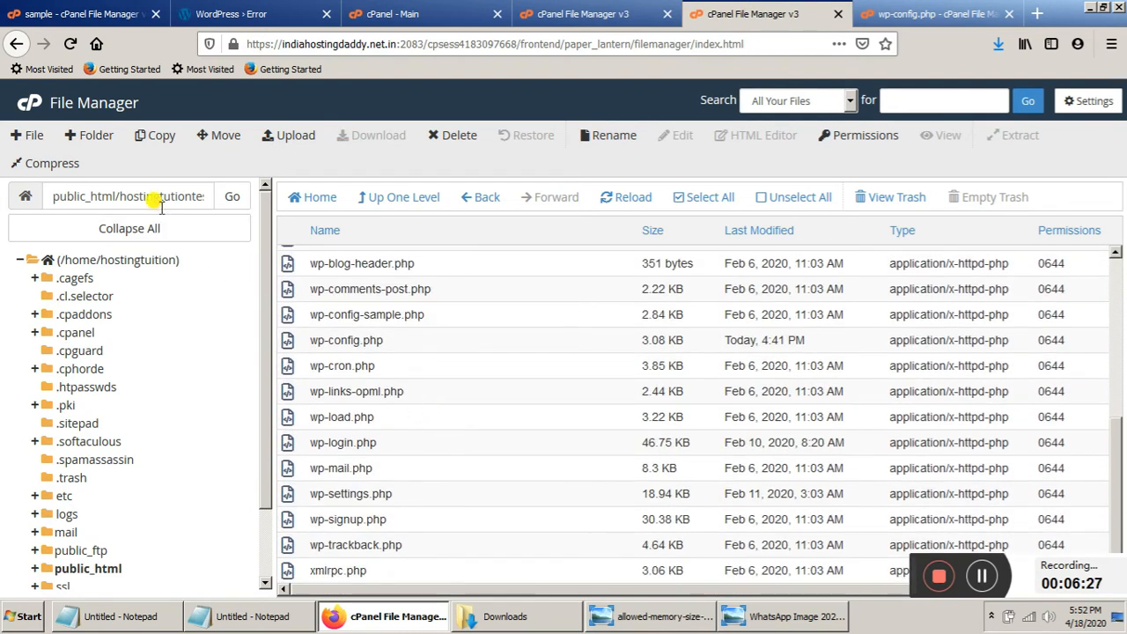
drag(219, 199, 124, 197)
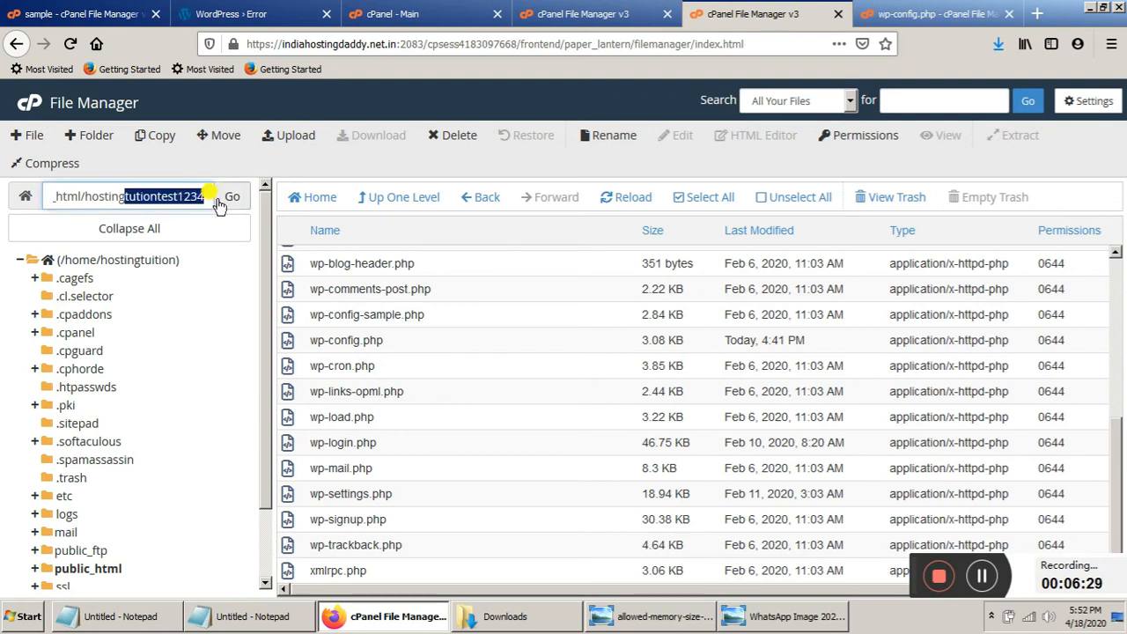
click(413, 390)
scroll(414, 387, up, 5)
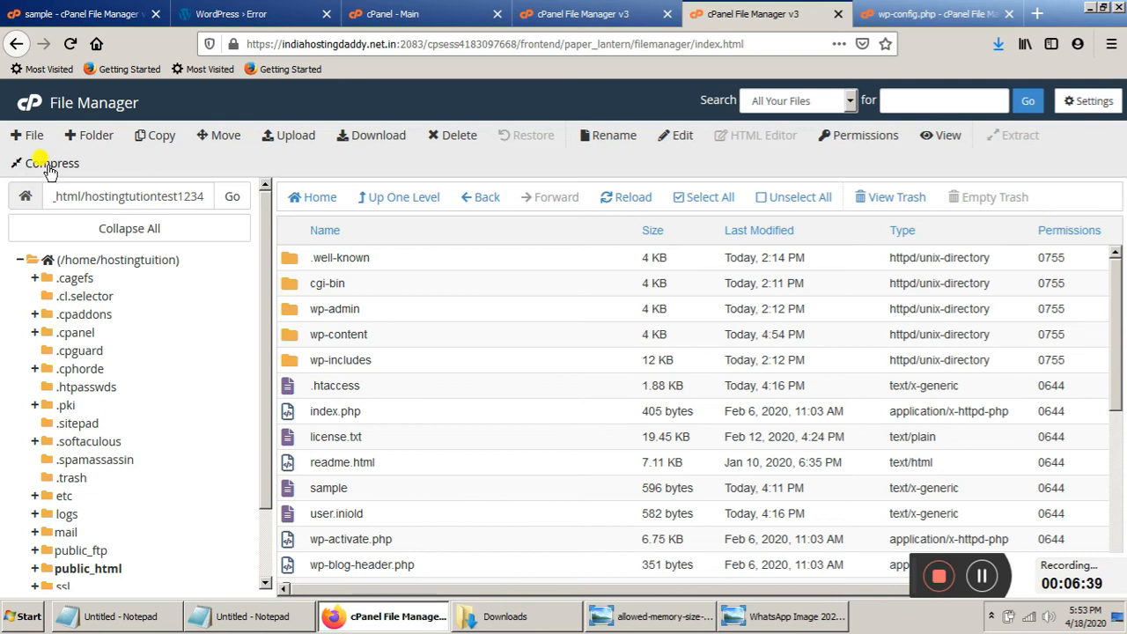
Step: Create a new file named .user.ini in /public_html/hostingtutiontest1234
click(30, 137)
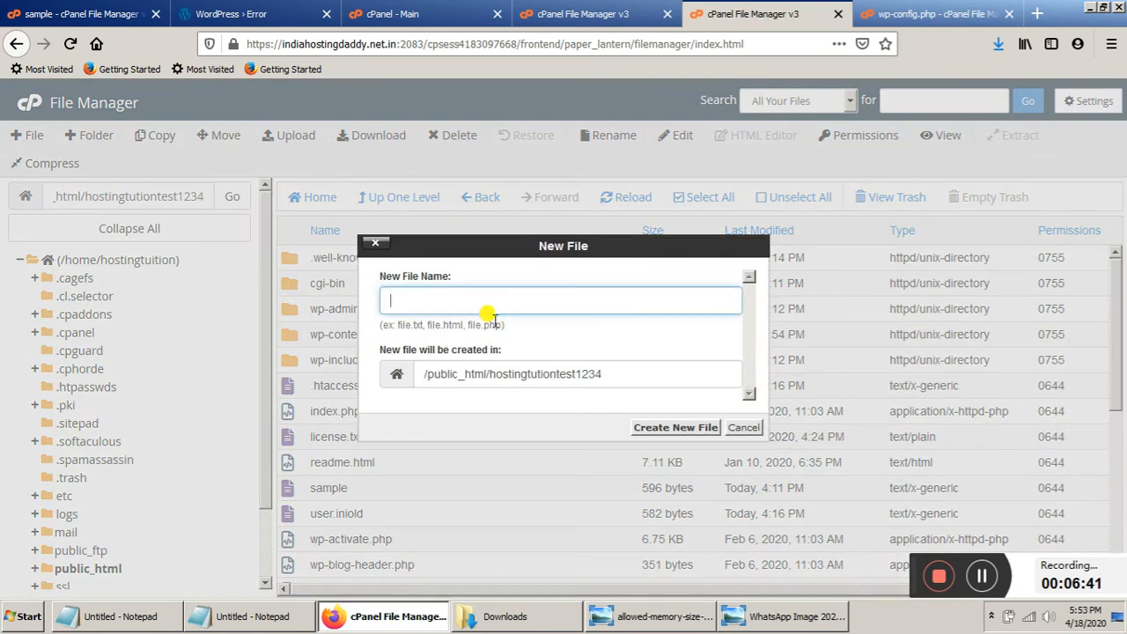
text(.user.ini)
click(680, 429)
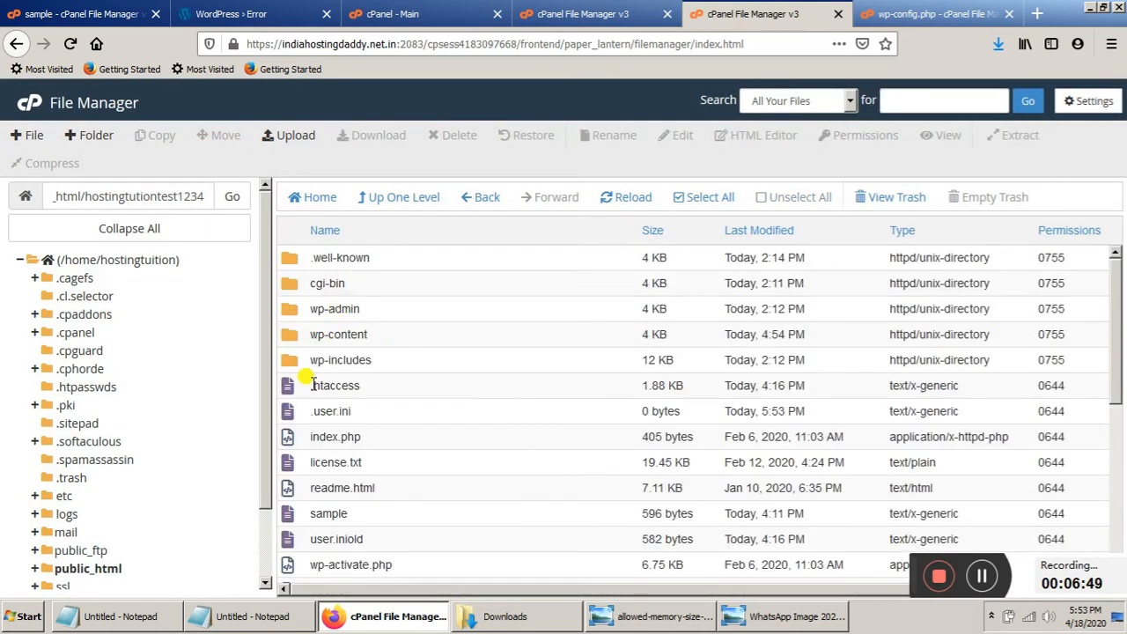
Step: Copy all the PHP directives from the sample file and paste them into the new .user.ini in the code editor
right_click(328, 413)
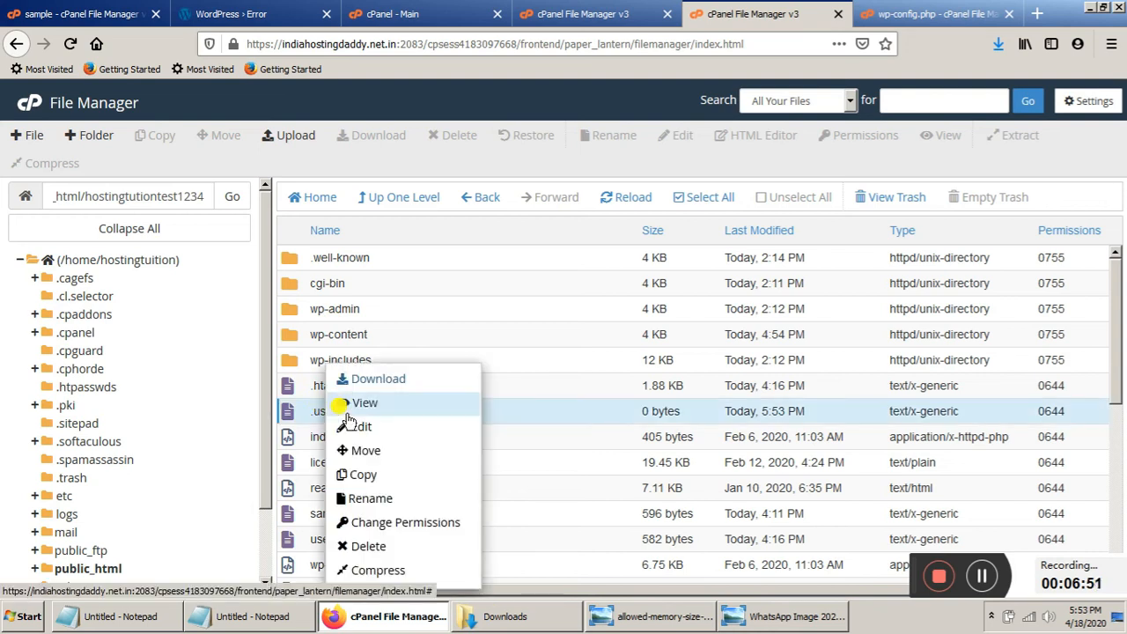
click(88, 16)
drag(231, 385, 26, 158)
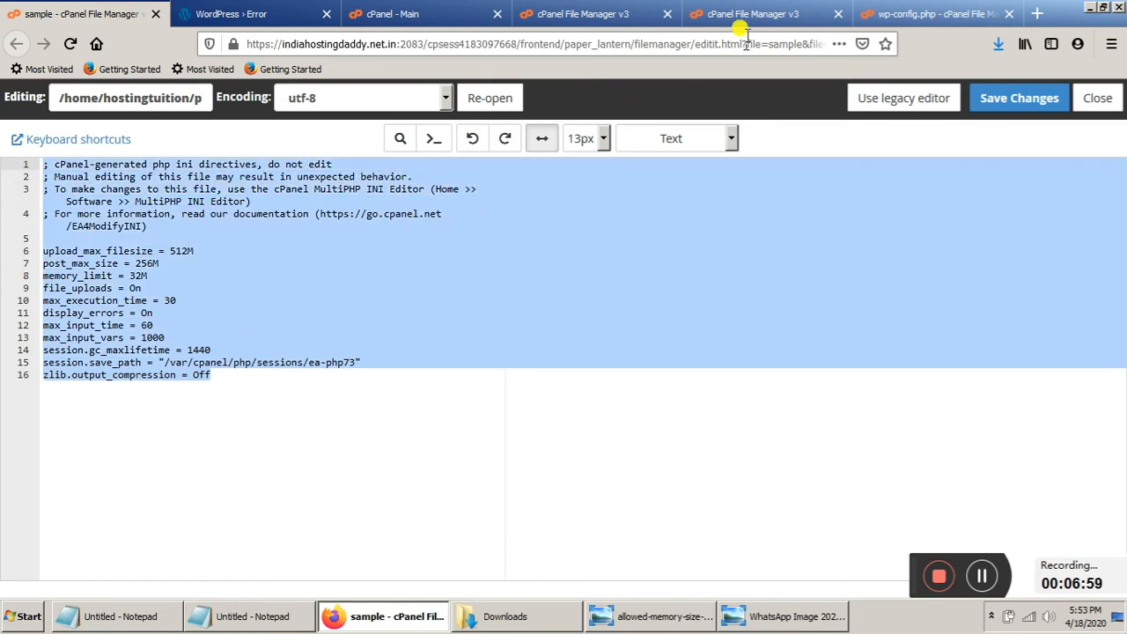
click(607, 12)
click(732, 11)
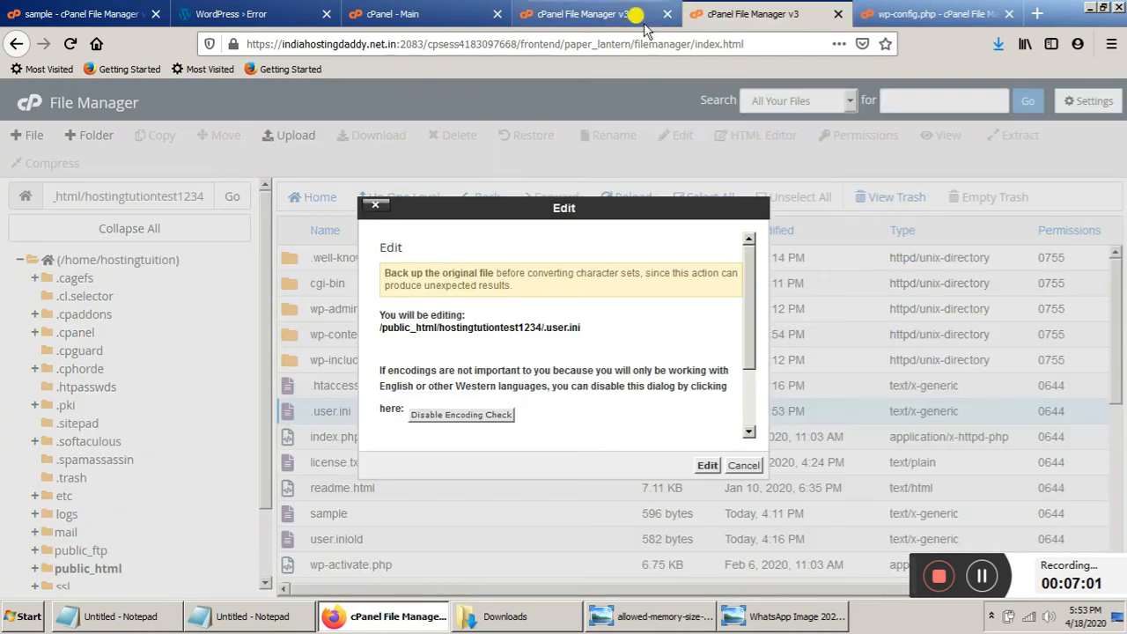
click(744, 465)
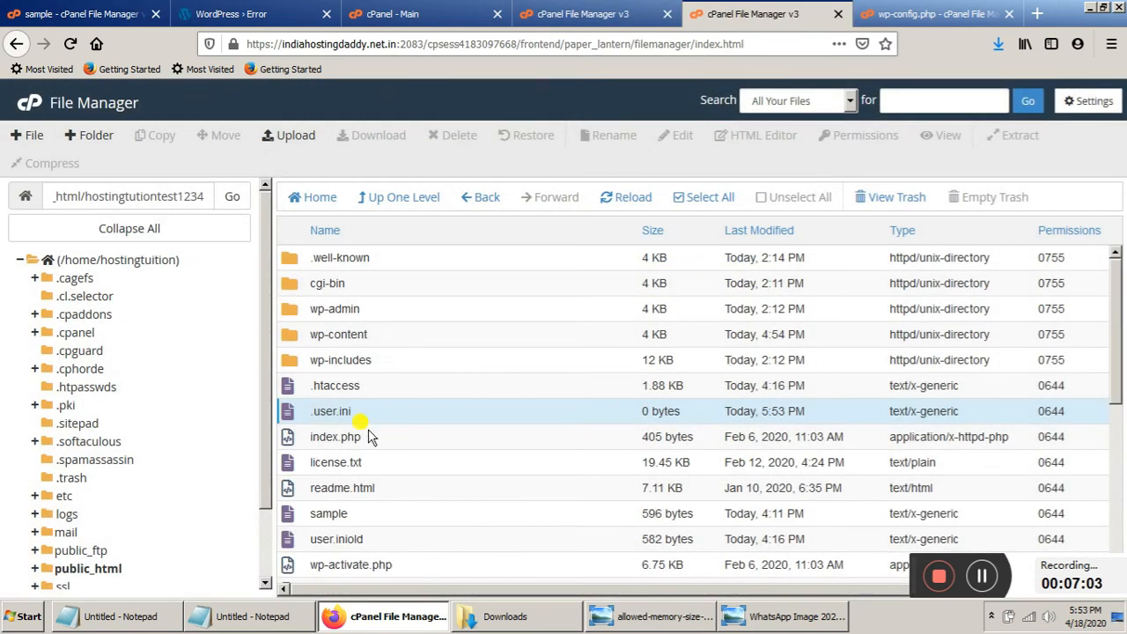
right_click(321, 411)
click(334, 425)
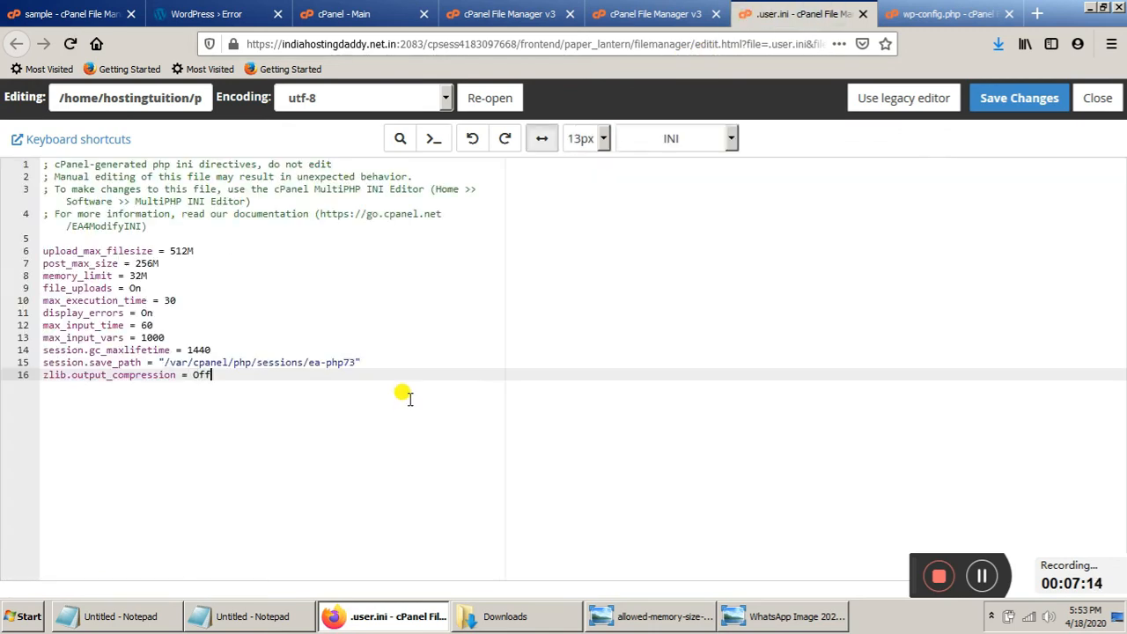
Step: Go over the upload and post size lines in .user.ini, set memory_limit to 128M and save the file
click(188, 251)
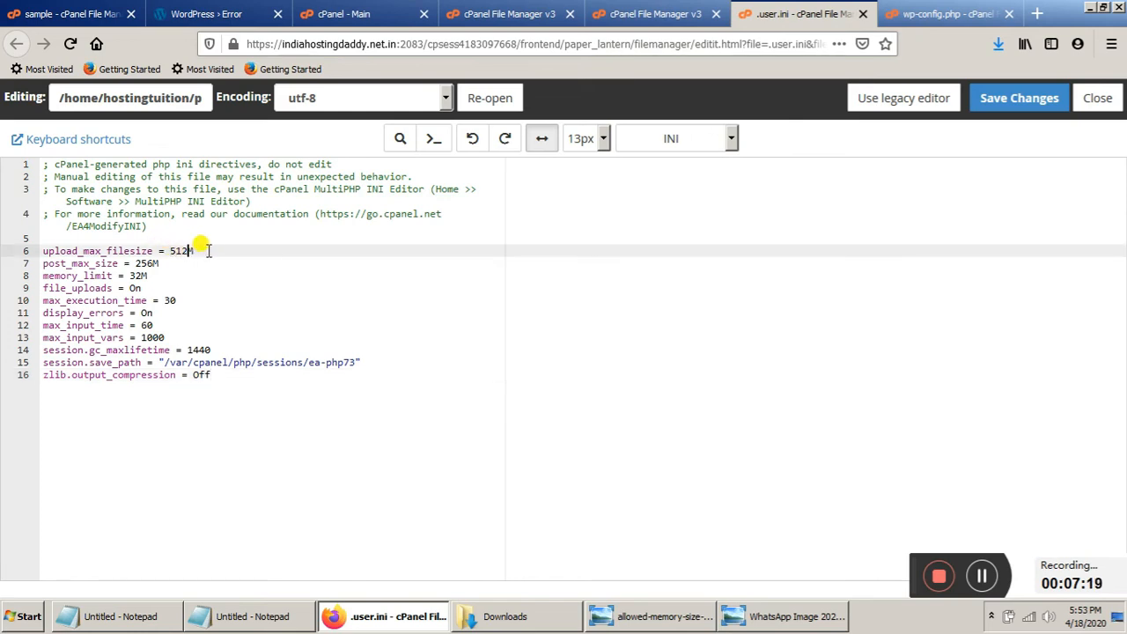
click(135, 263)
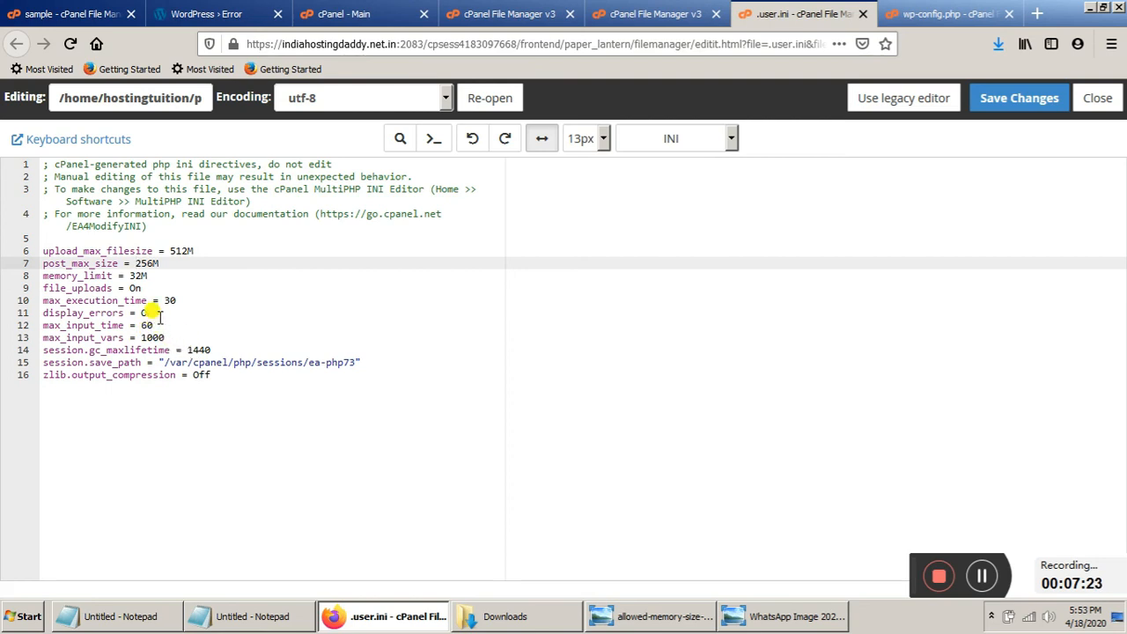
click(138, 276)
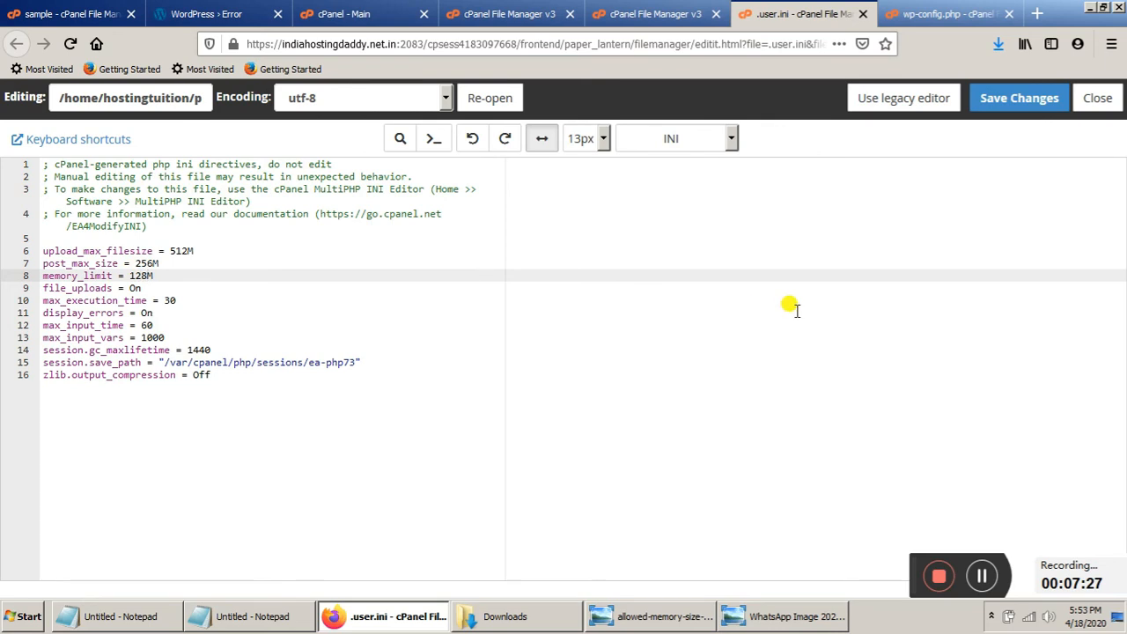
click(979, 96)
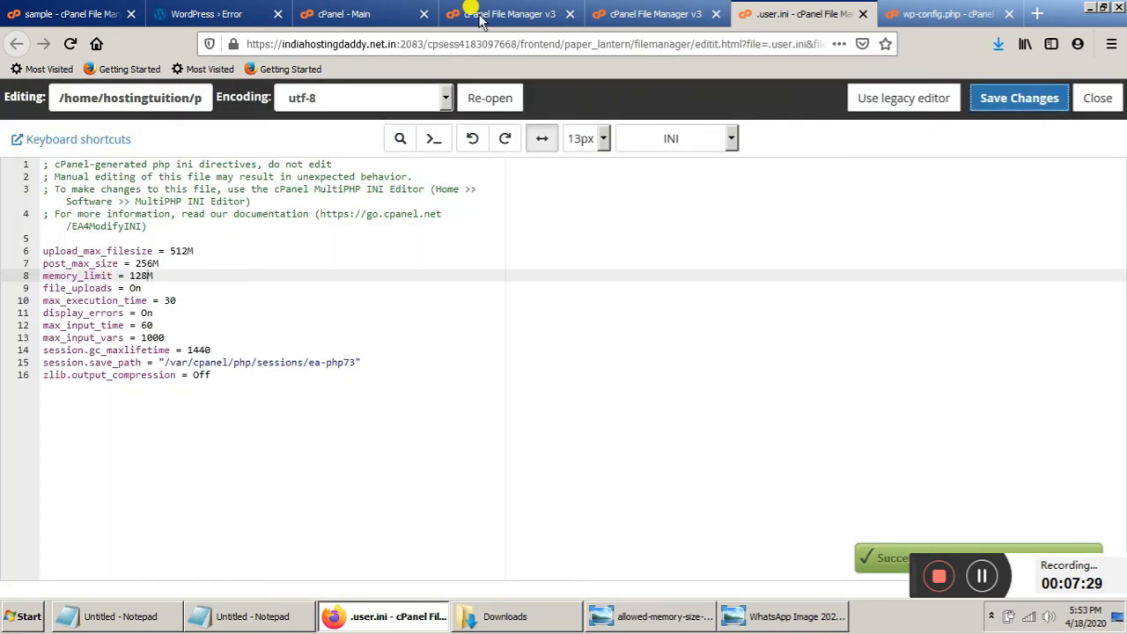
Step: Reload the WordPress theme upload error page and resend the submitted upload to test the new limits
click(173, 12)
click(69, 44)
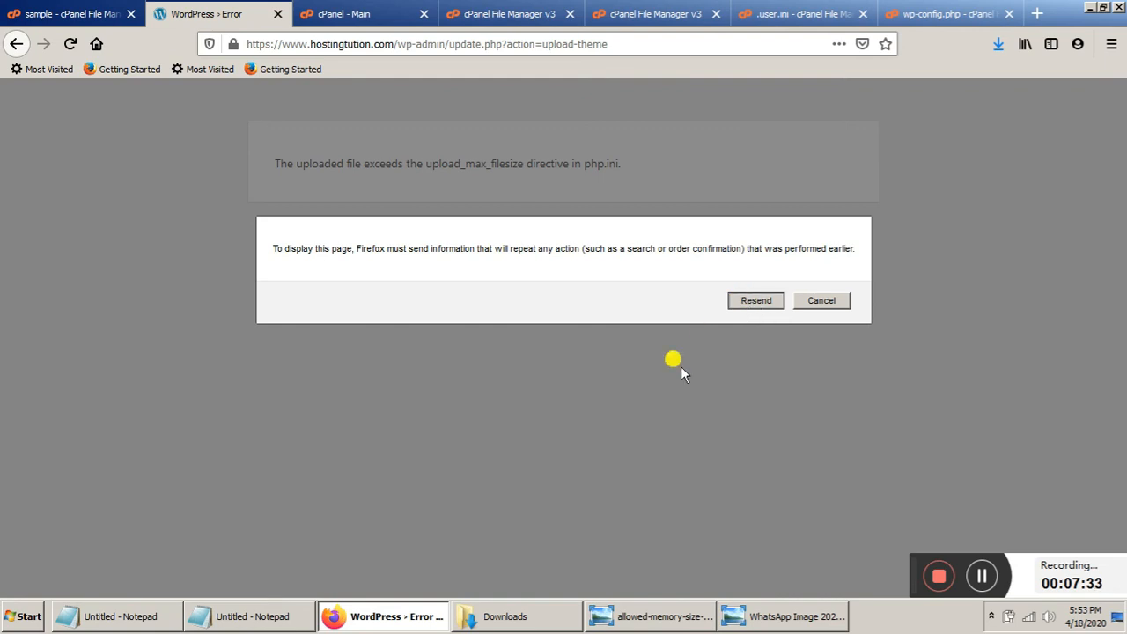
key(Return)
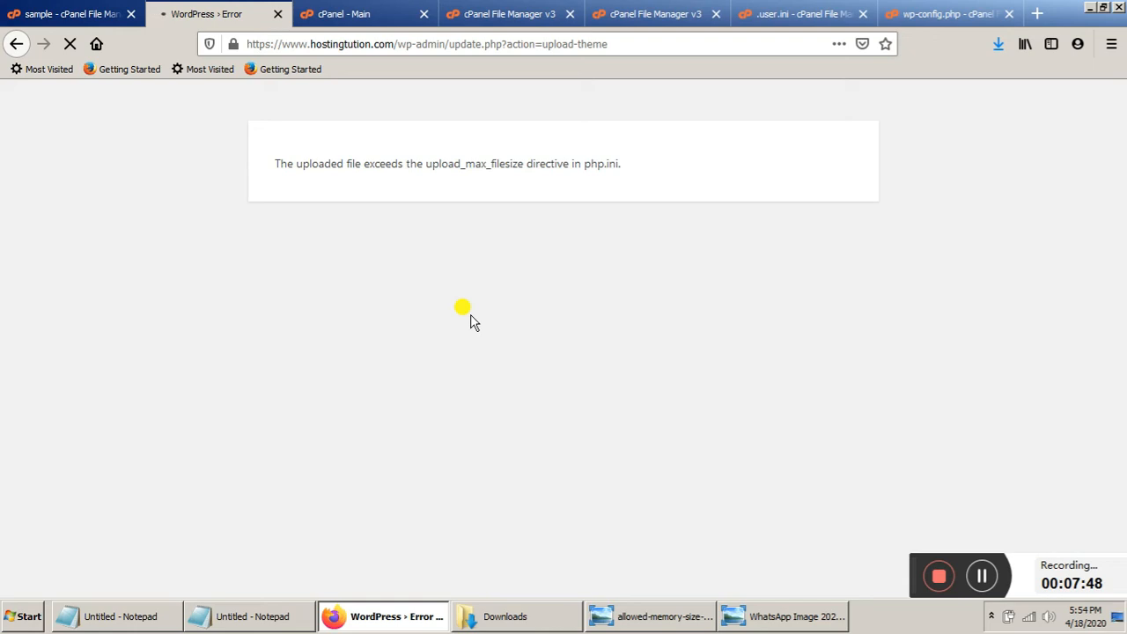
Step: Try to install a theme by uploading moon-free-web-template.zip on the Add Themes page and read the installation result
click(319, 202)
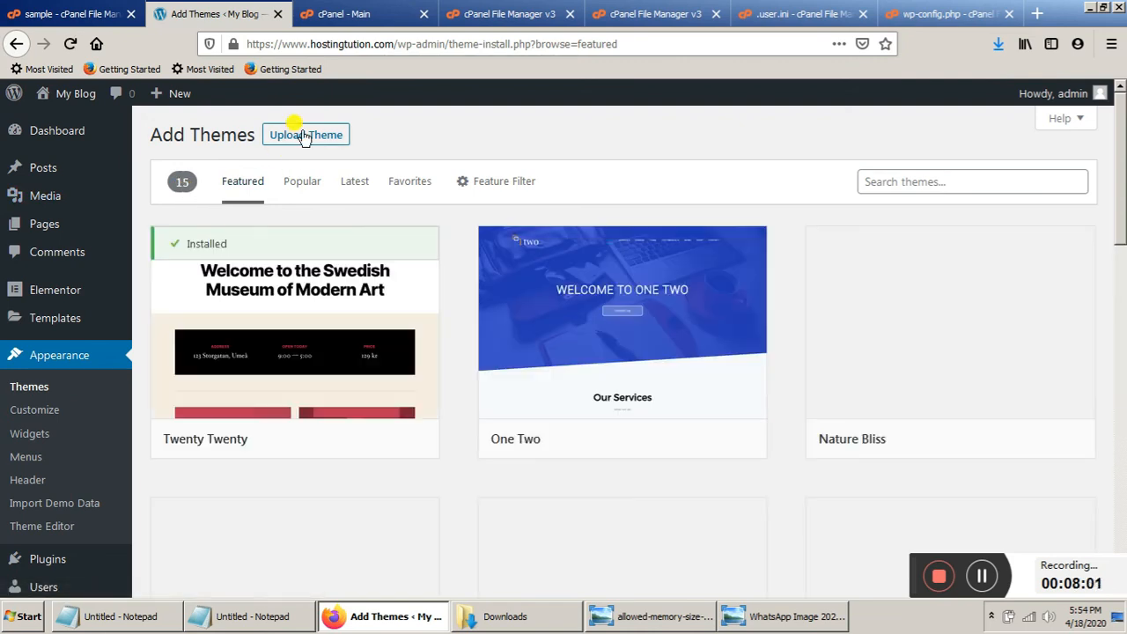
click(303, 137)
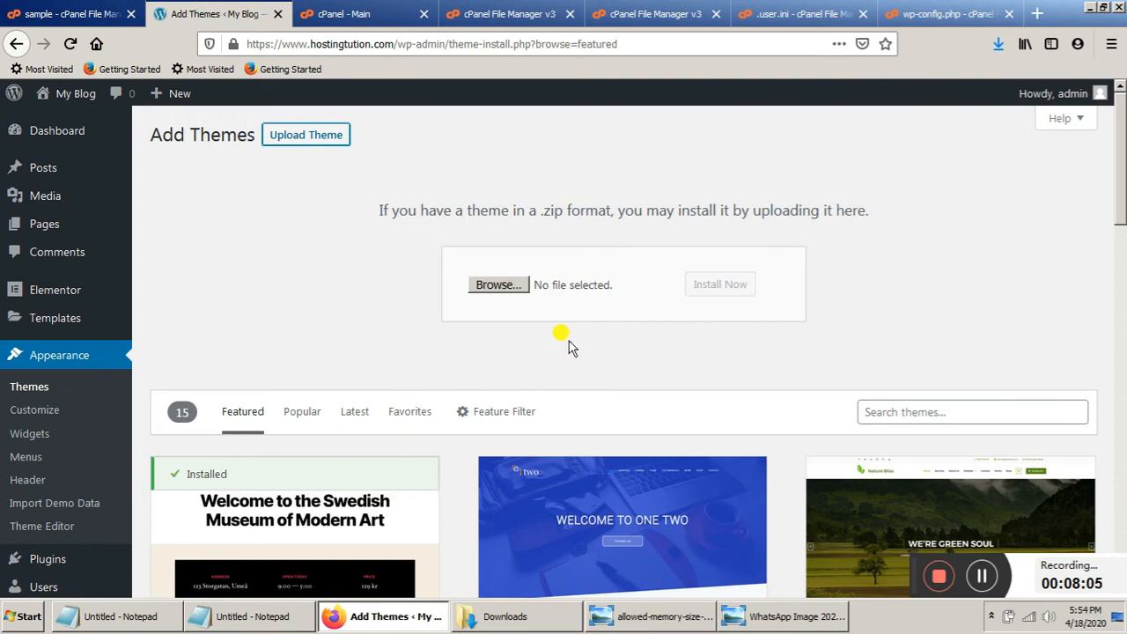
click(492, 289)
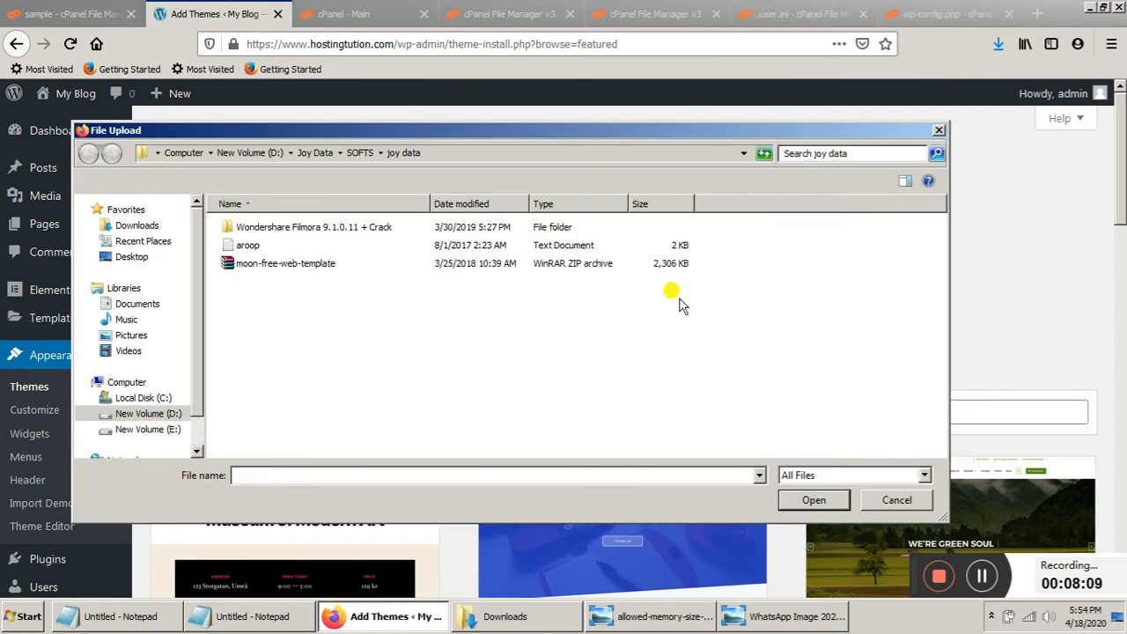
double_click(298, 264)
click(726, 285)
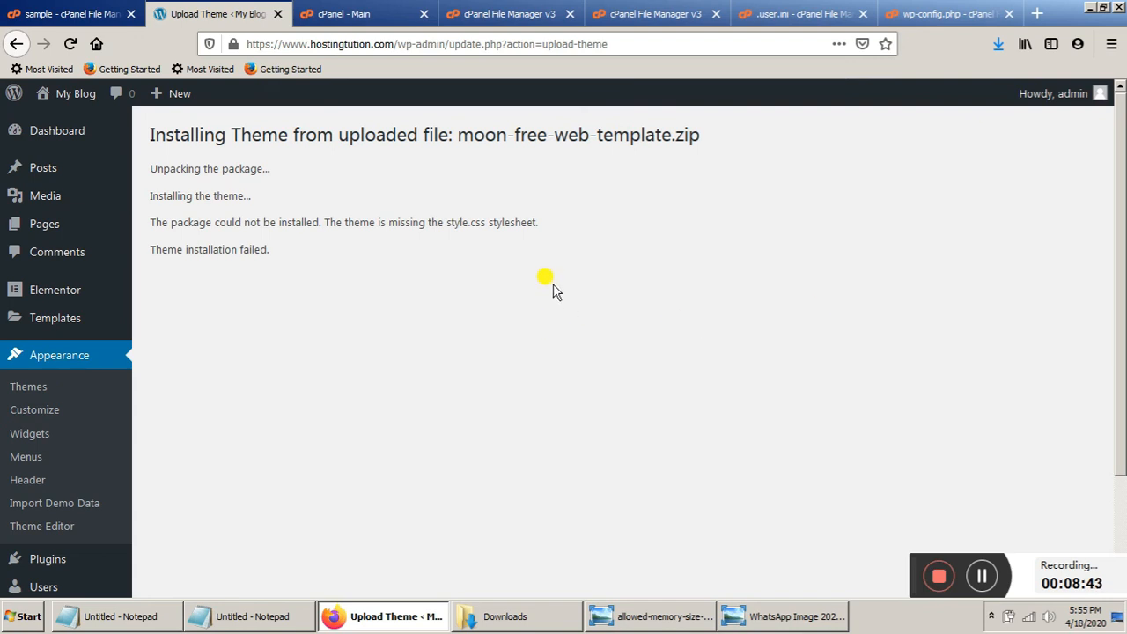
triple_click(421, 222)
Step: Go back to the theme upload form and try to install amphibious.1.0.1.zip from the Downloads folder
click(16, 44)
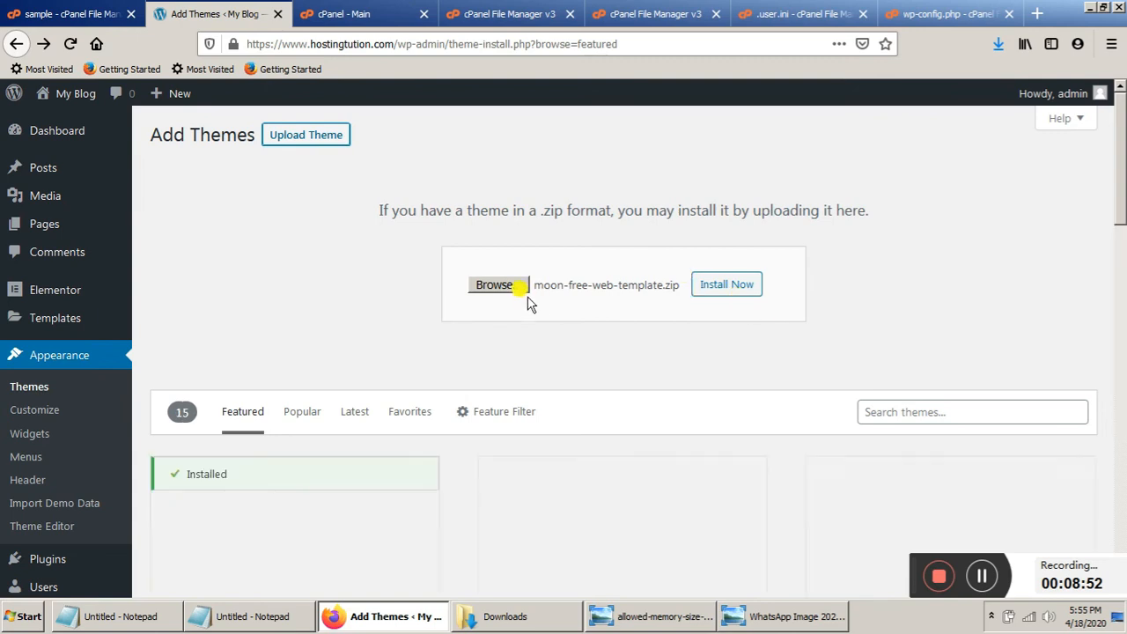
click(498, 284)
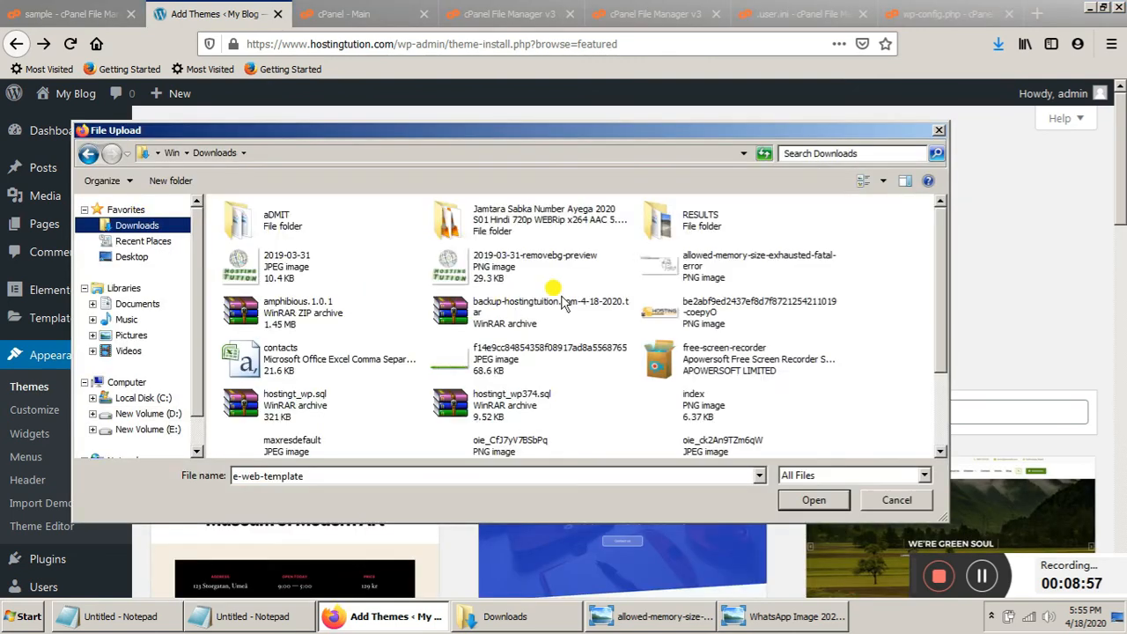
click(280, 318)
double_click(280, 318)
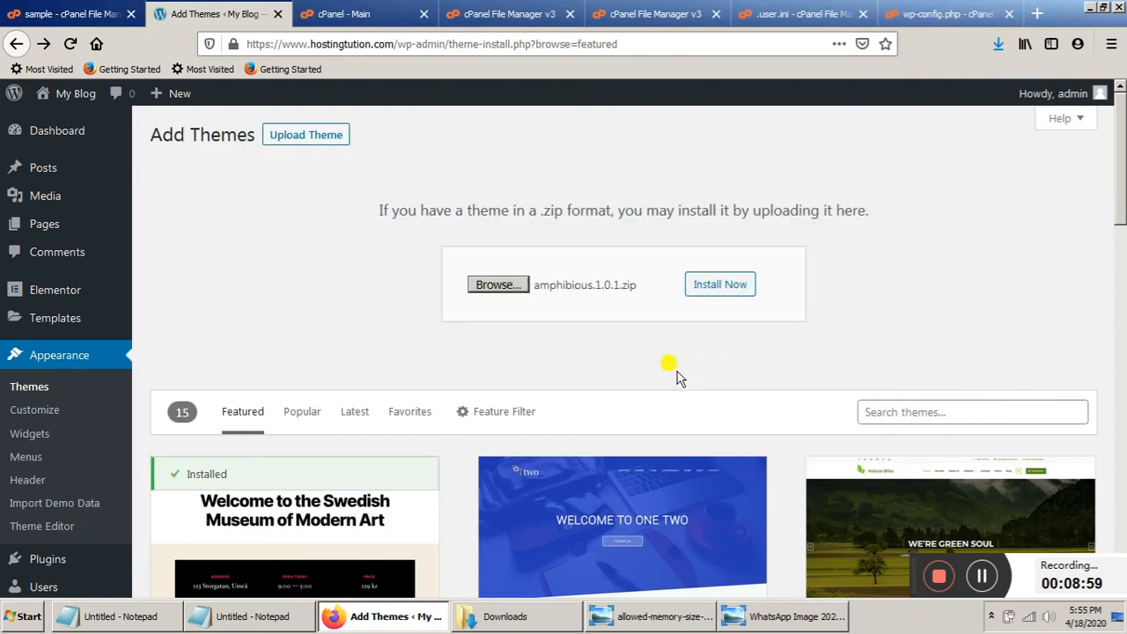
click(720, 294)
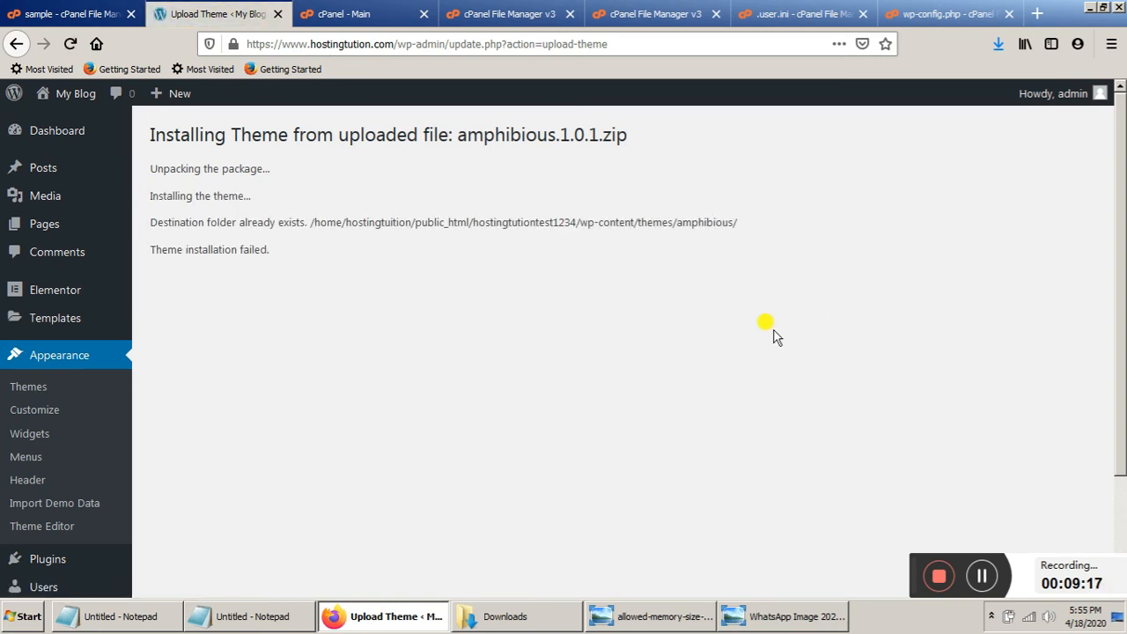
Step: Examine the destination folder path in the amphibious theme's installation message
double_click(251, 220)
click(253, 238)
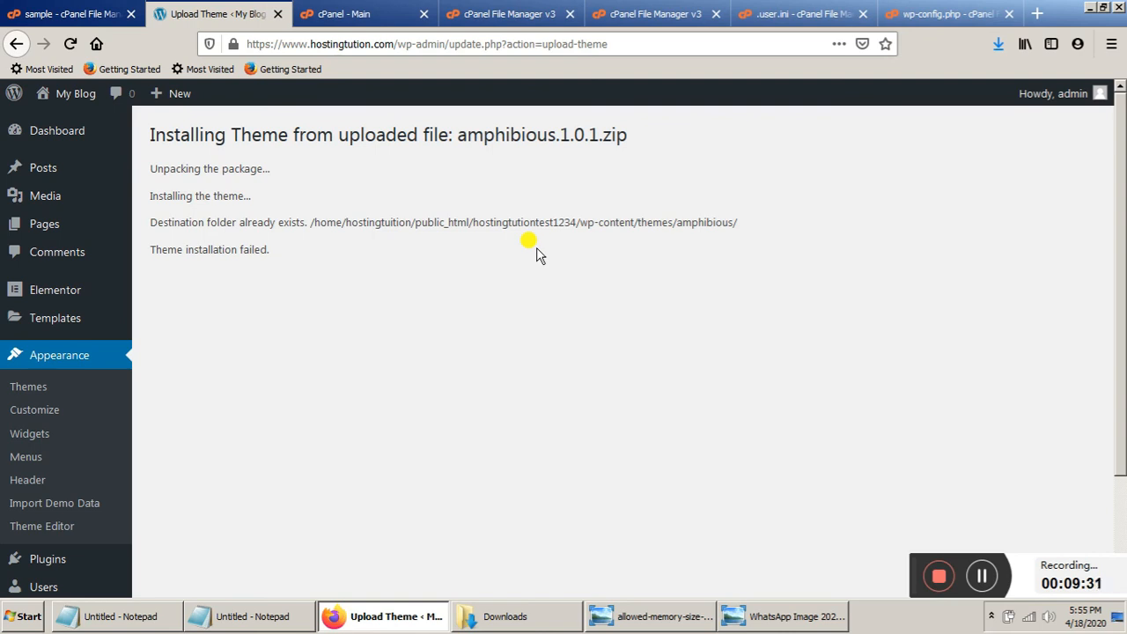
triple_click(309, 221)
click(361, 232)
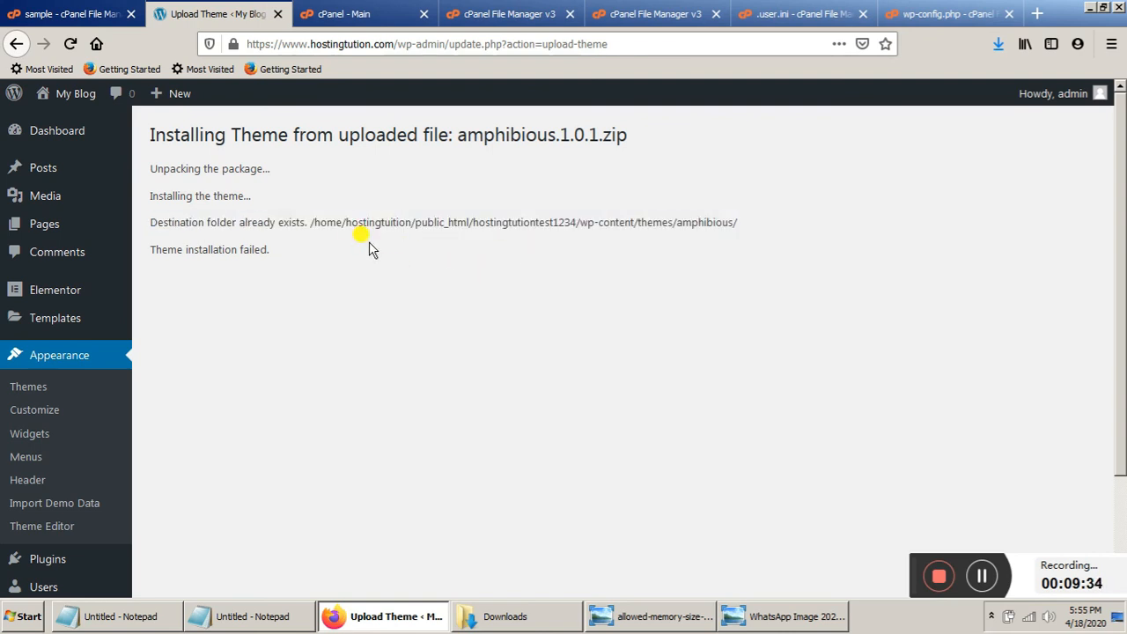
triple_click(327, 224)
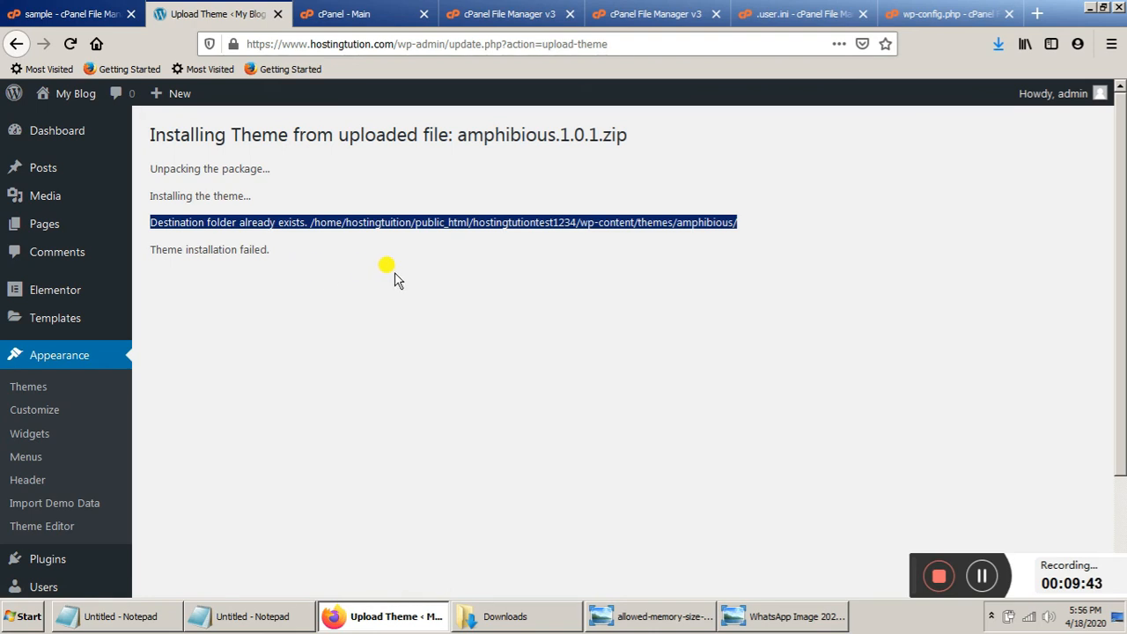
click(465, 314)
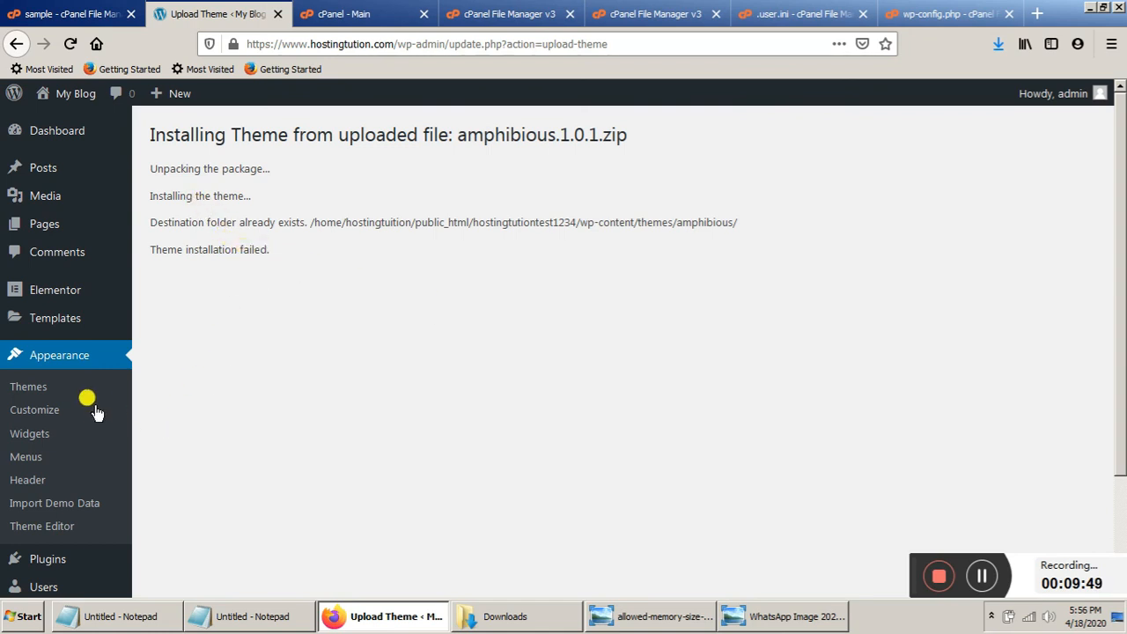
Step: Open the installed themes page in WordPress and bring up the File Manager listing of the hostingtutiontest1234 folder
click(54, 393)
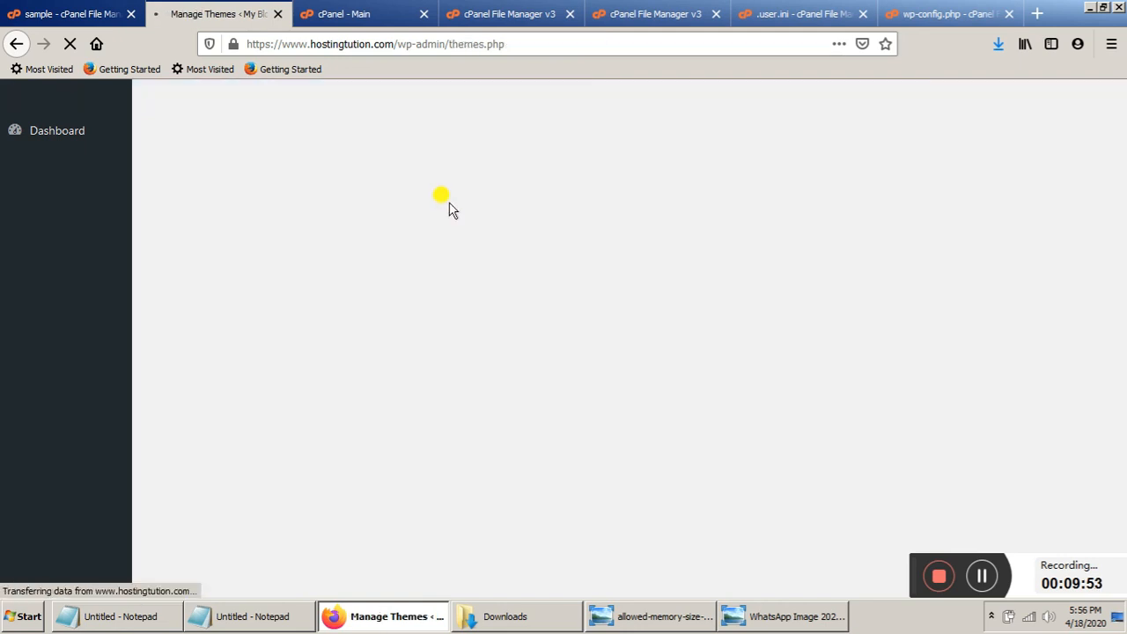
click(503, 14)
click(617, 13)
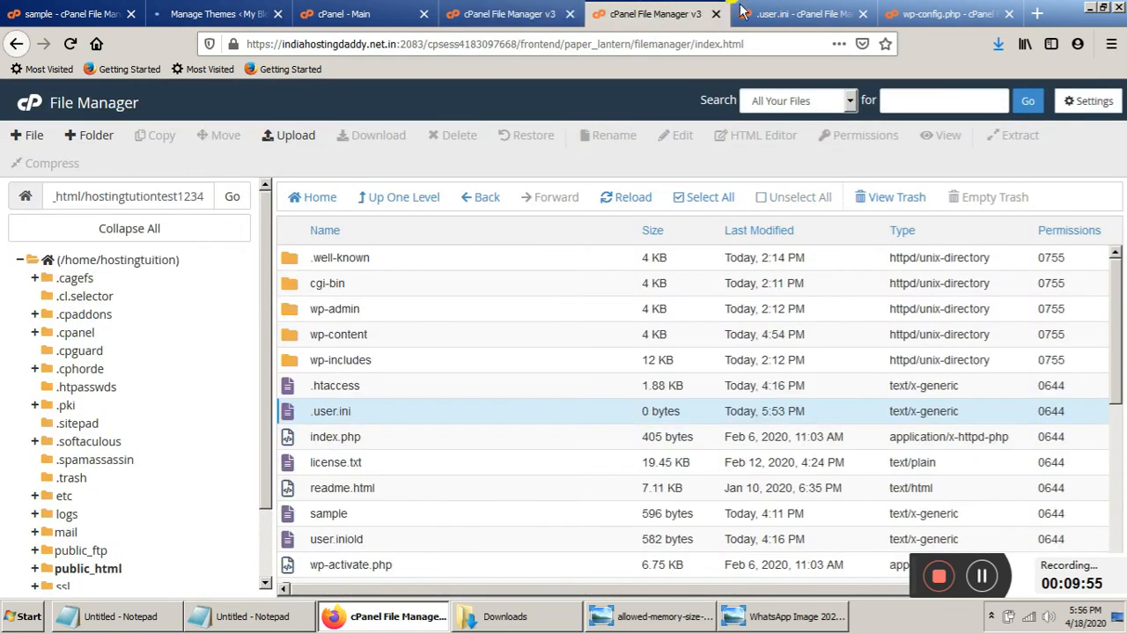
click(759, 13)
click(656, 13)
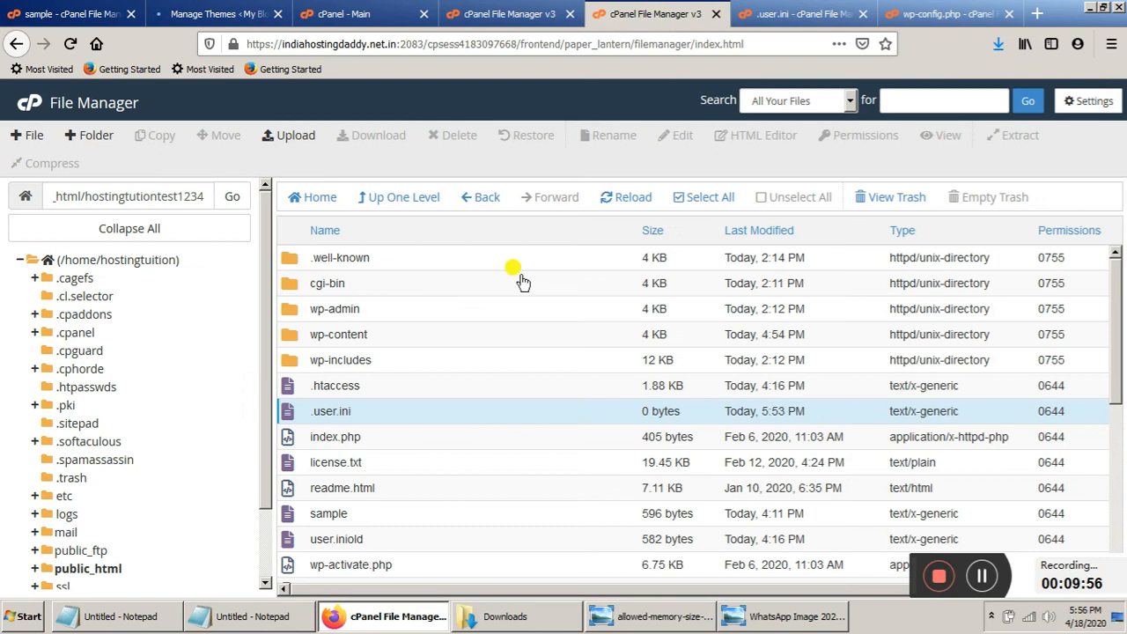
double_click(293, 310)
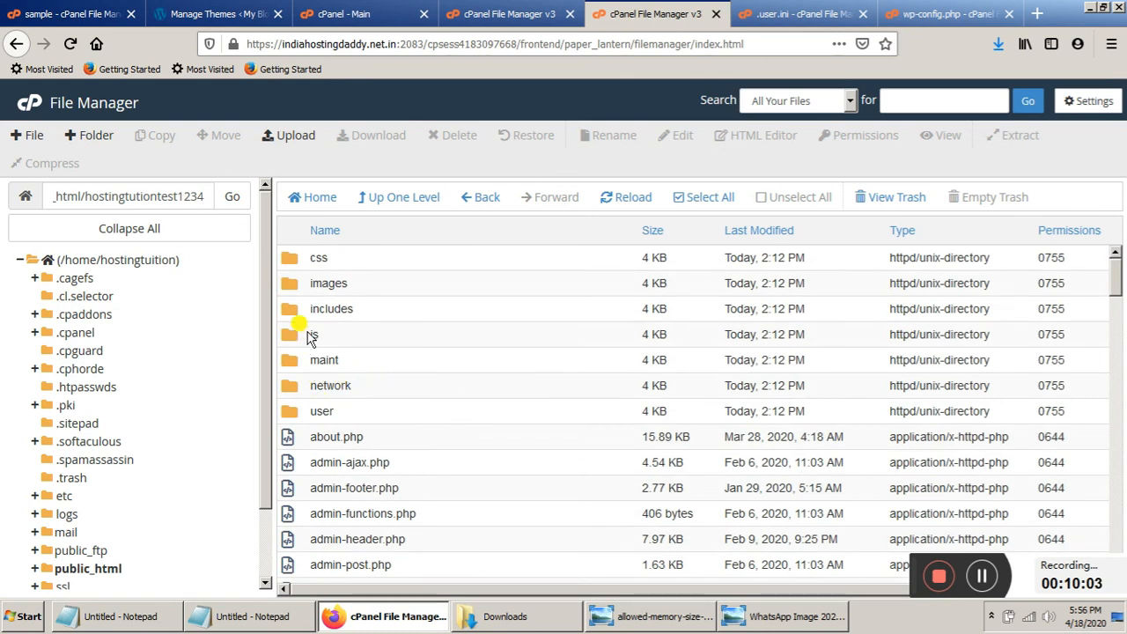
scroll(310, 348, down, 3)
scroll(310, 353, down, 3)
scroll(310, 352, up, 8)
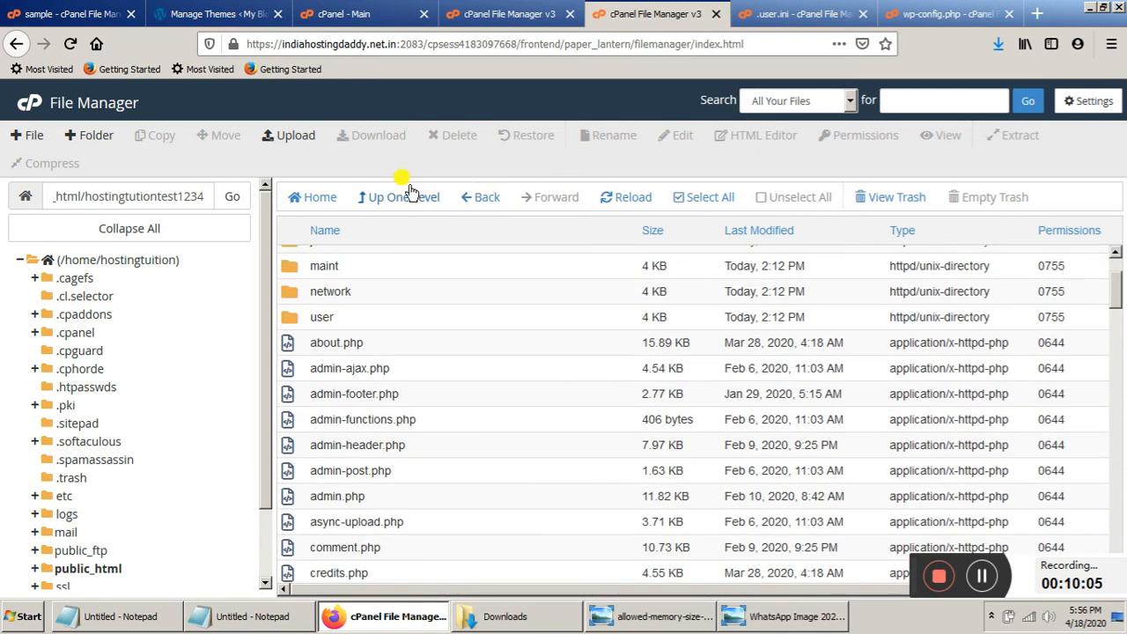
click(410, 201)
Step: Delete the amphibious folder from wp-content/themes in the File Manager and confirm the deletion
double_click(295, 335)
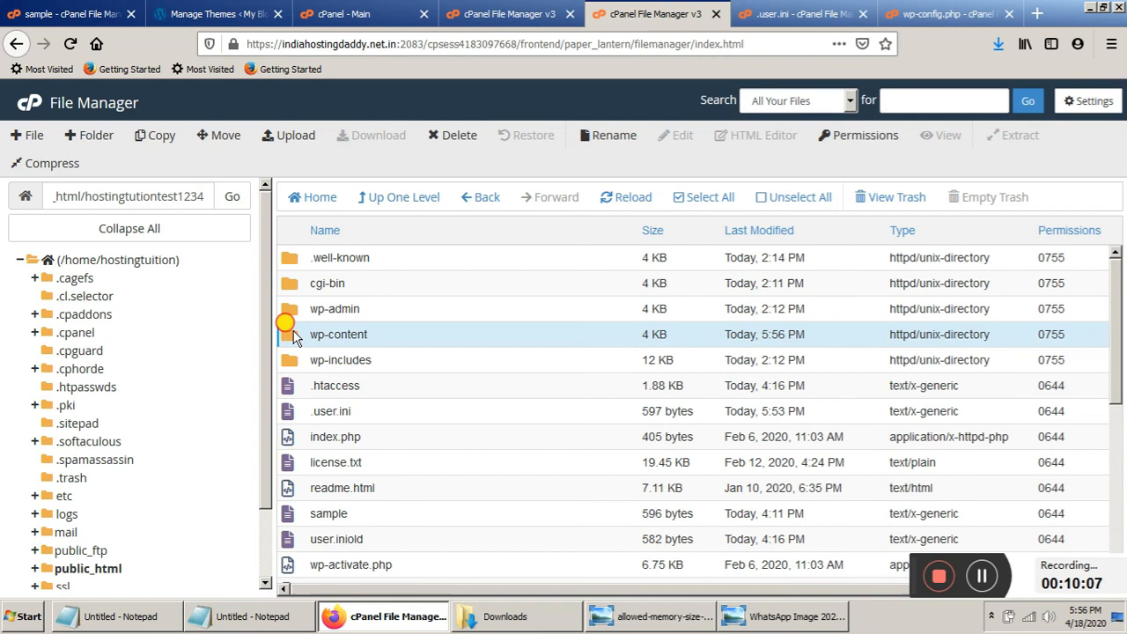
double_click(284, 284)
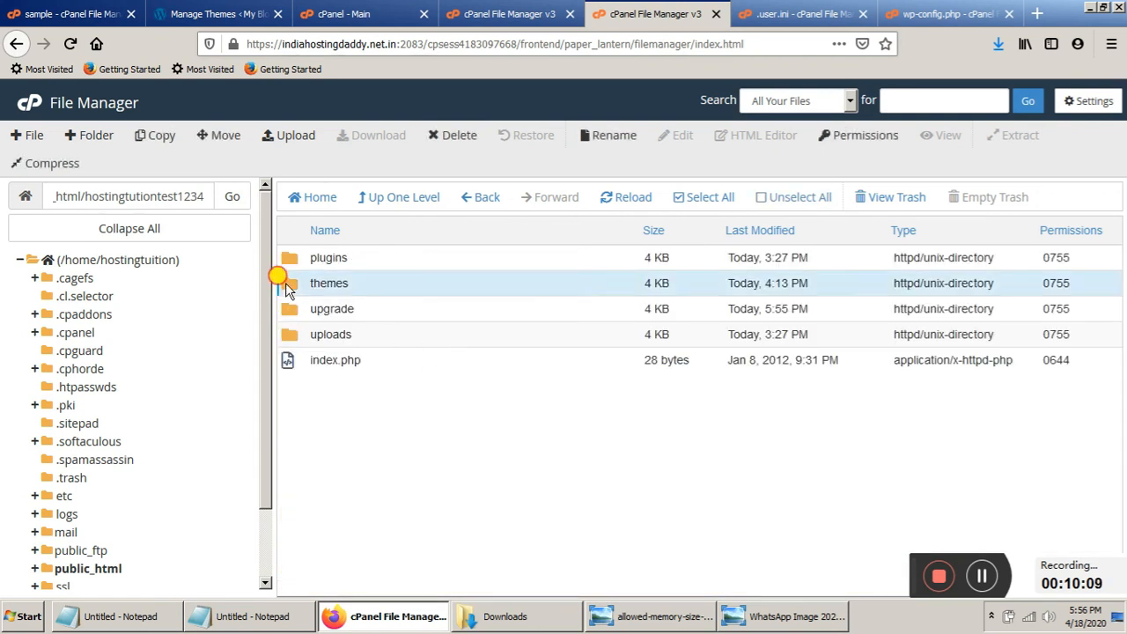
click(294, 262)
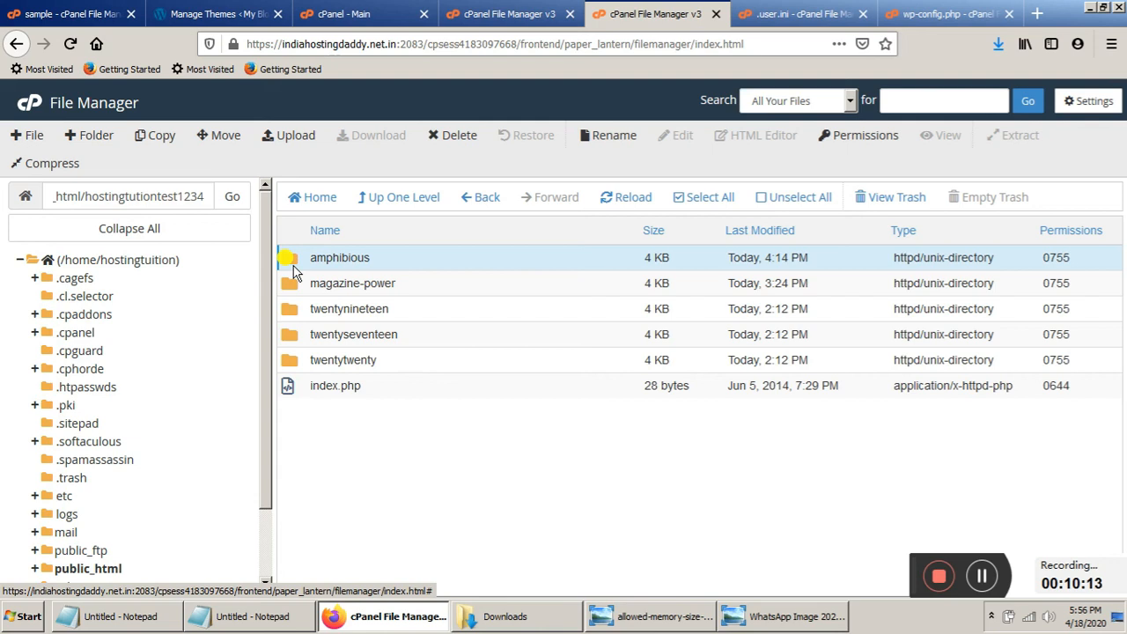
right_click(293, 270)
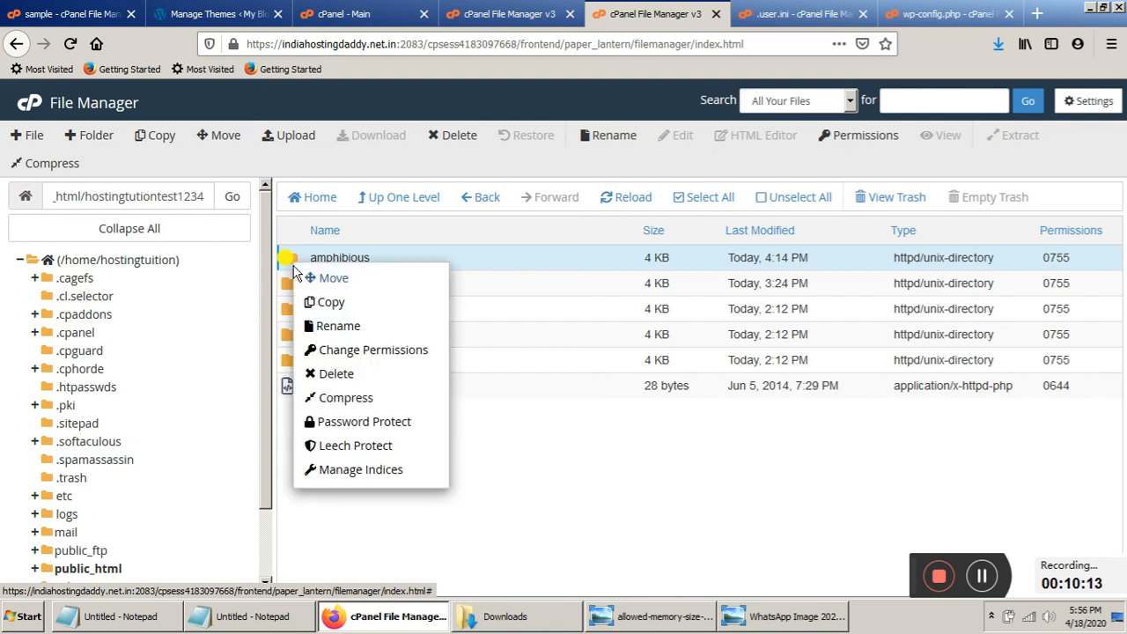
click(342, 385)
click(692, 394)
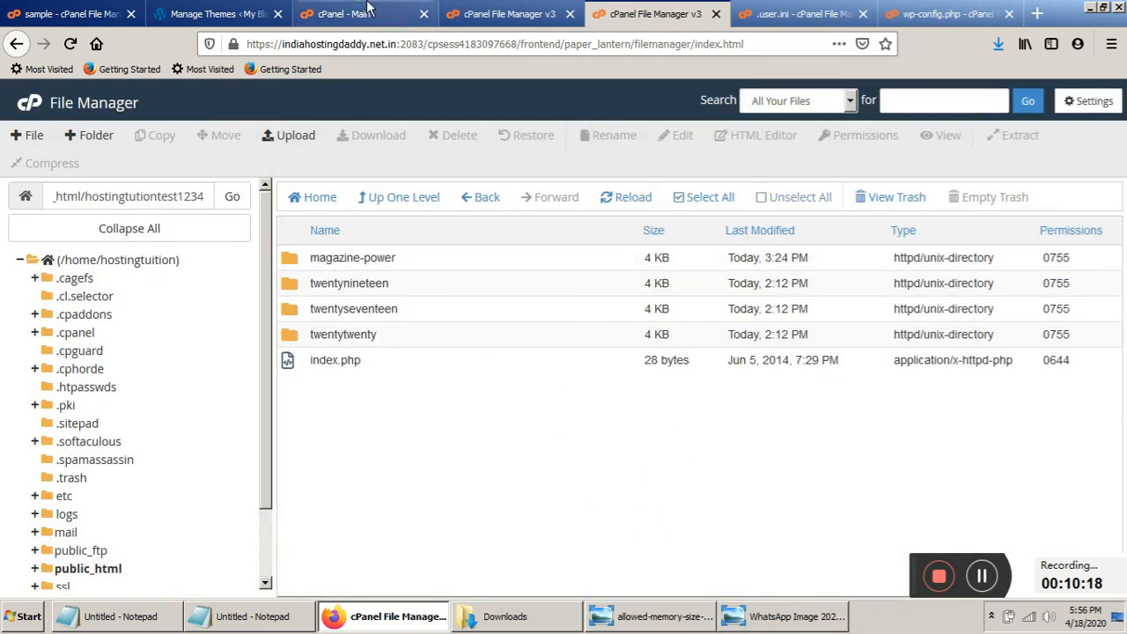
Step: Refresh the WordPress themes page and install the theme again by uploading amphibious.1.0.1.zip from Downloads
click(231, 14)
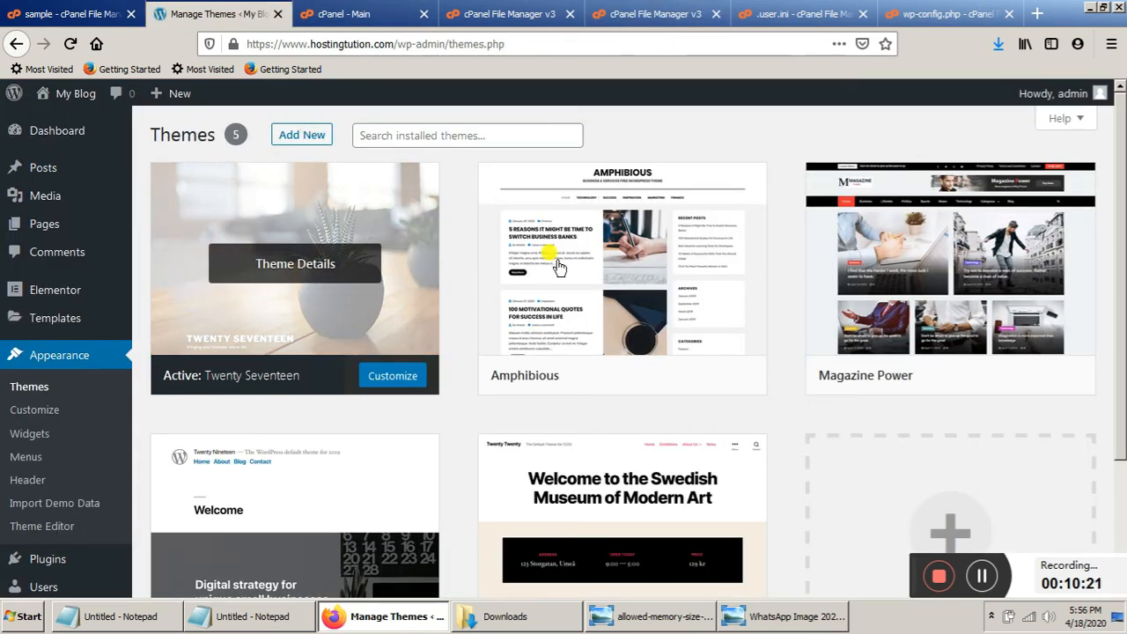
key(F5)
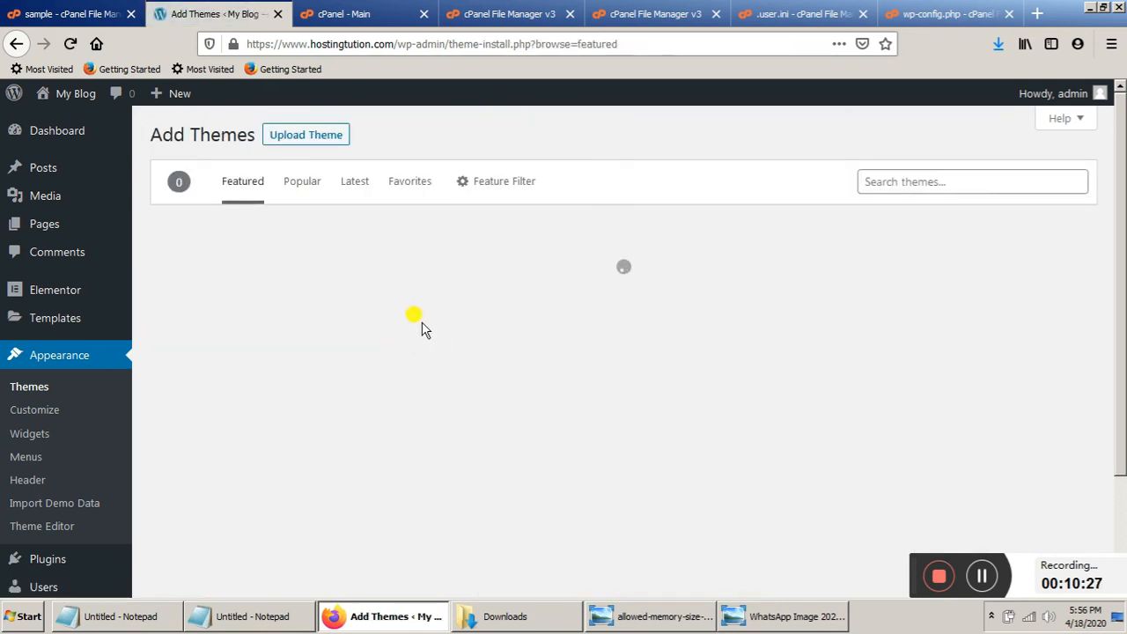
click(294, 134)
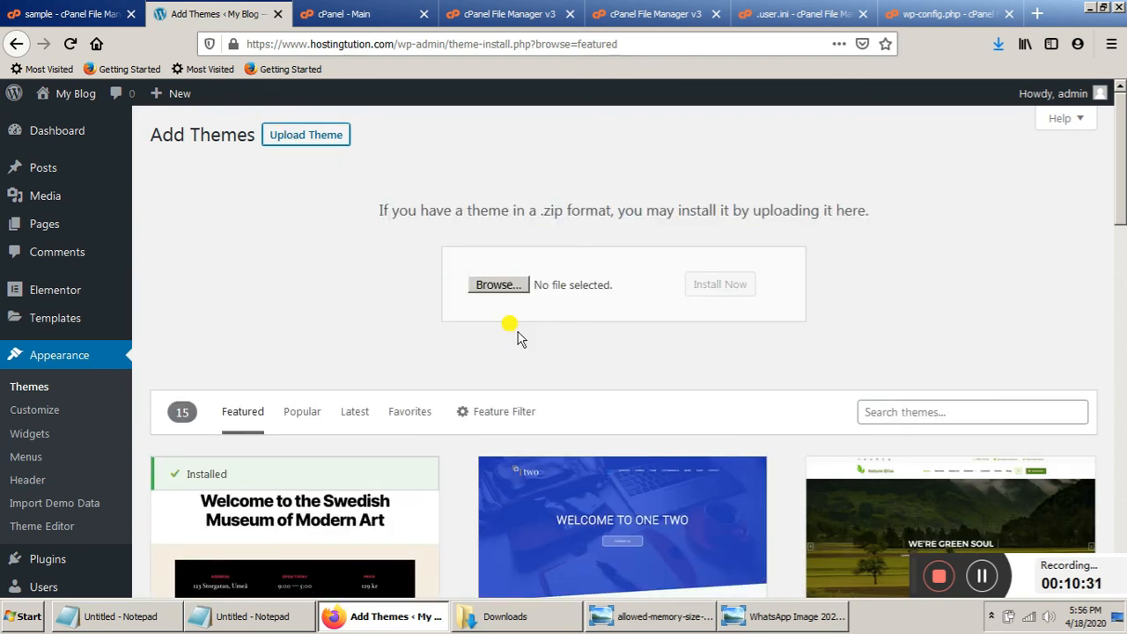
click(497, 287)
double_click(297, 308)
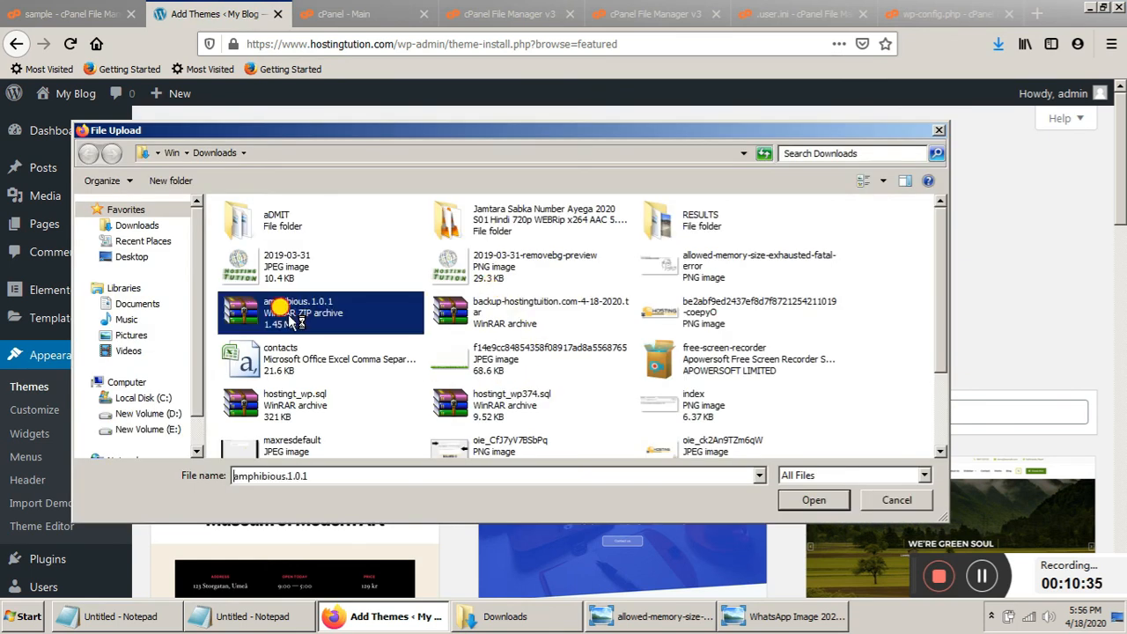
click(728, 287)
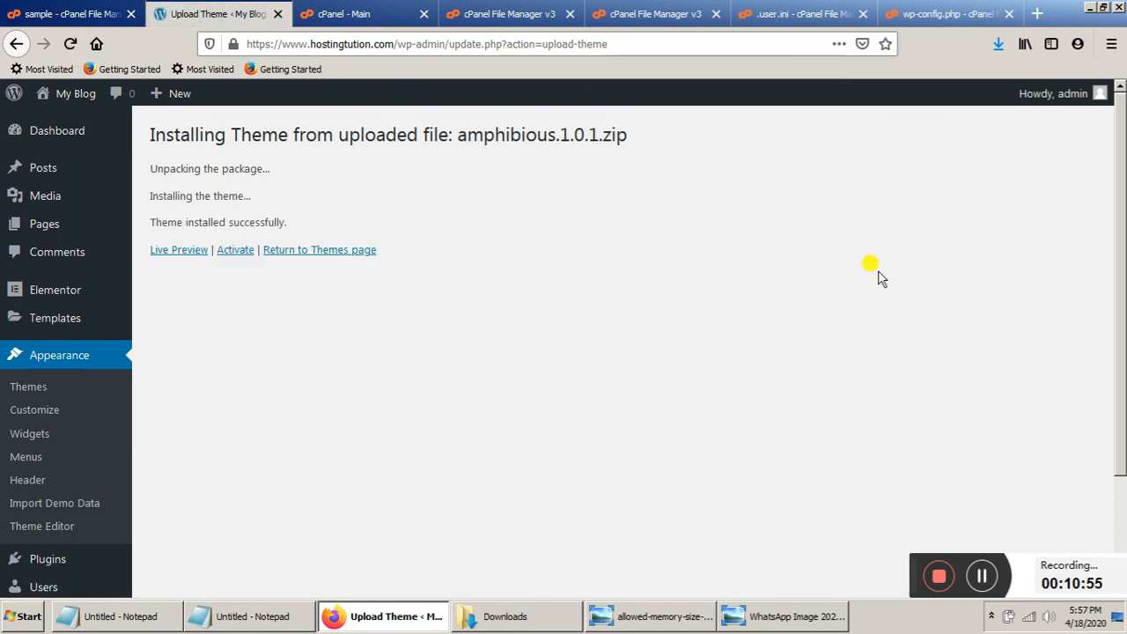
Step: Review the saved images of the critical error and the exhausted memory size error, and return to the browser
click(784, 616)
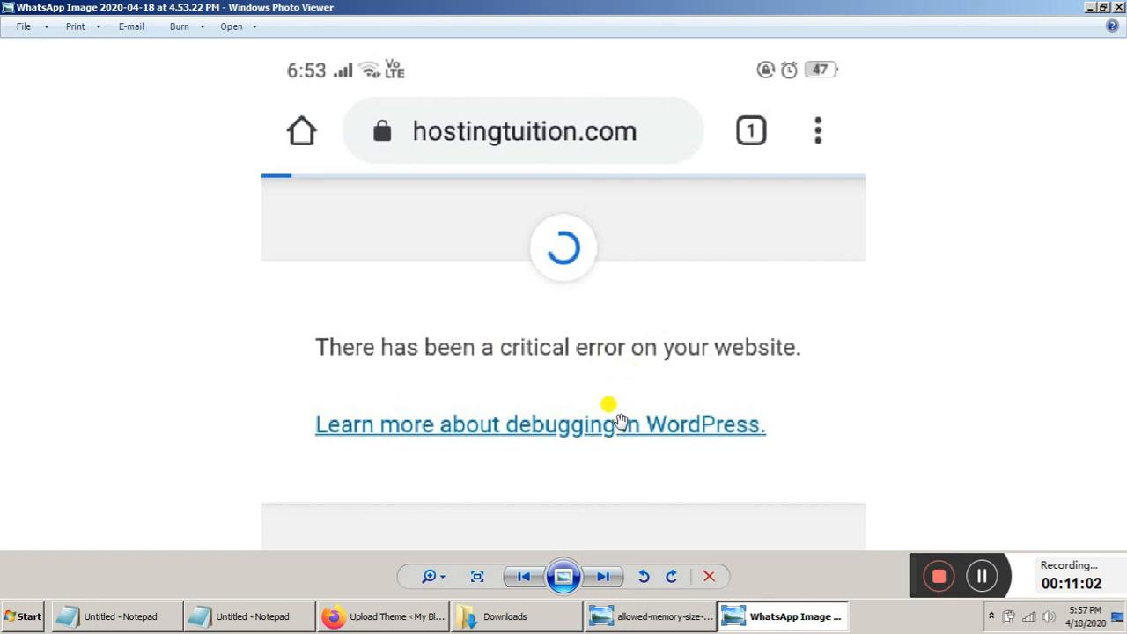
click(627, 613)
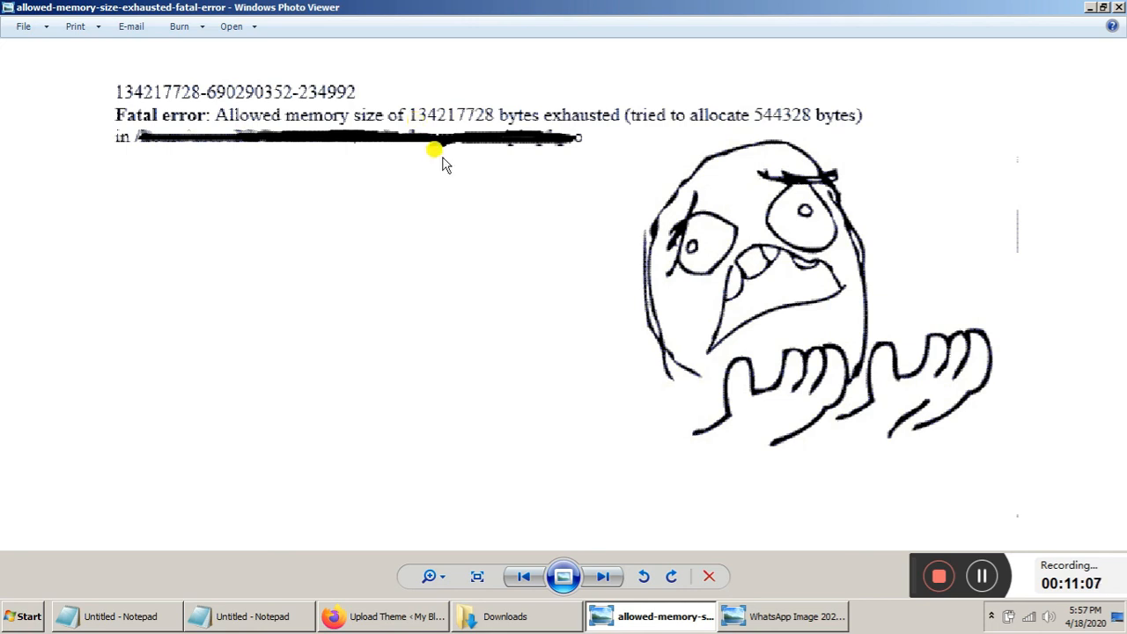
click(419, 620)
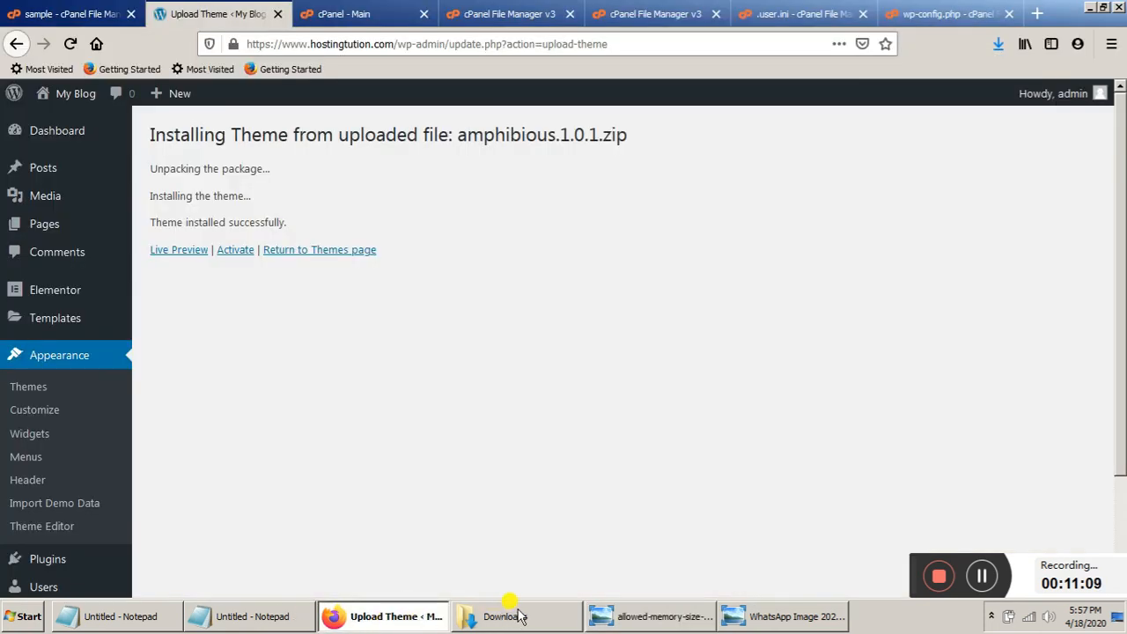
Step: Go over all the PHP directives in the sample file and compare them with those in .user.ini
click(69, 16)
drag(265, 392, 103, 151)
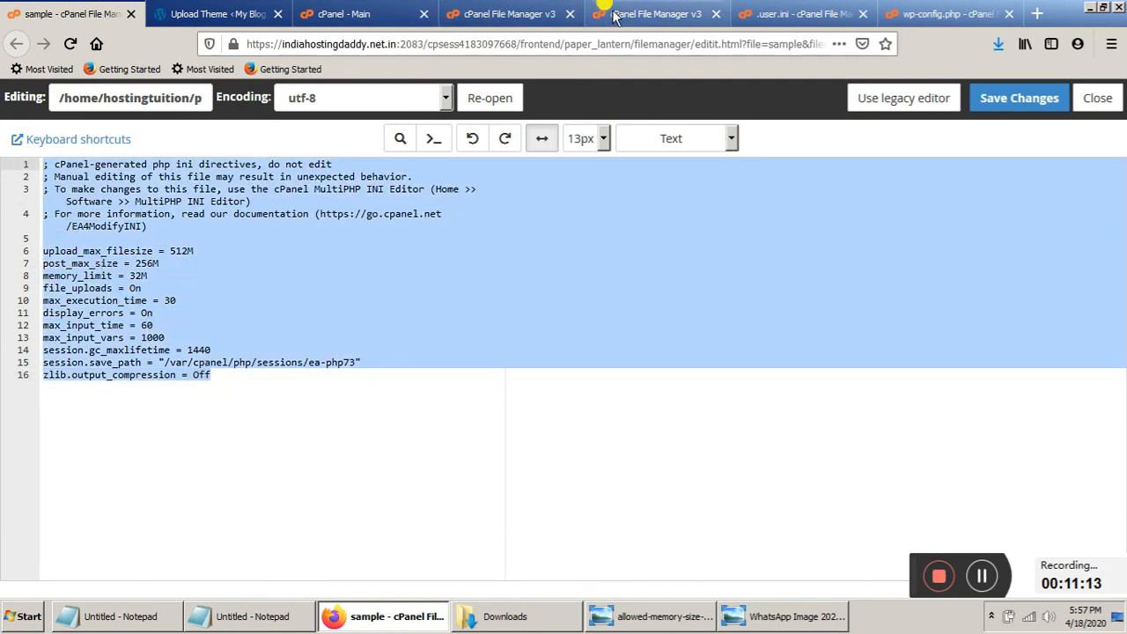
click(647, 16)
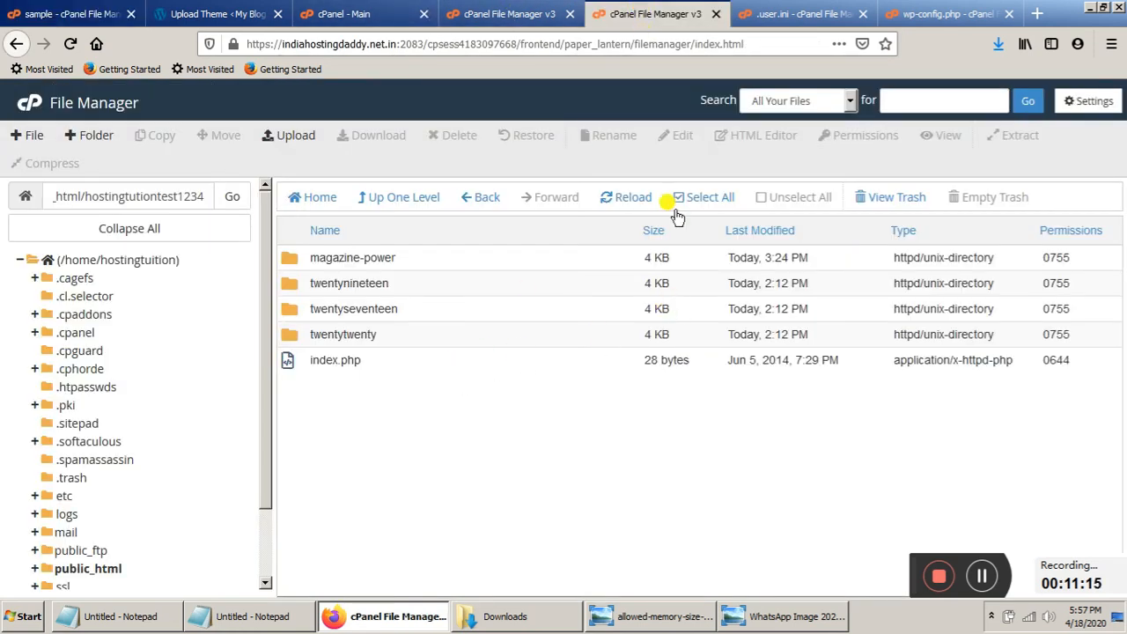
click(779, 13)
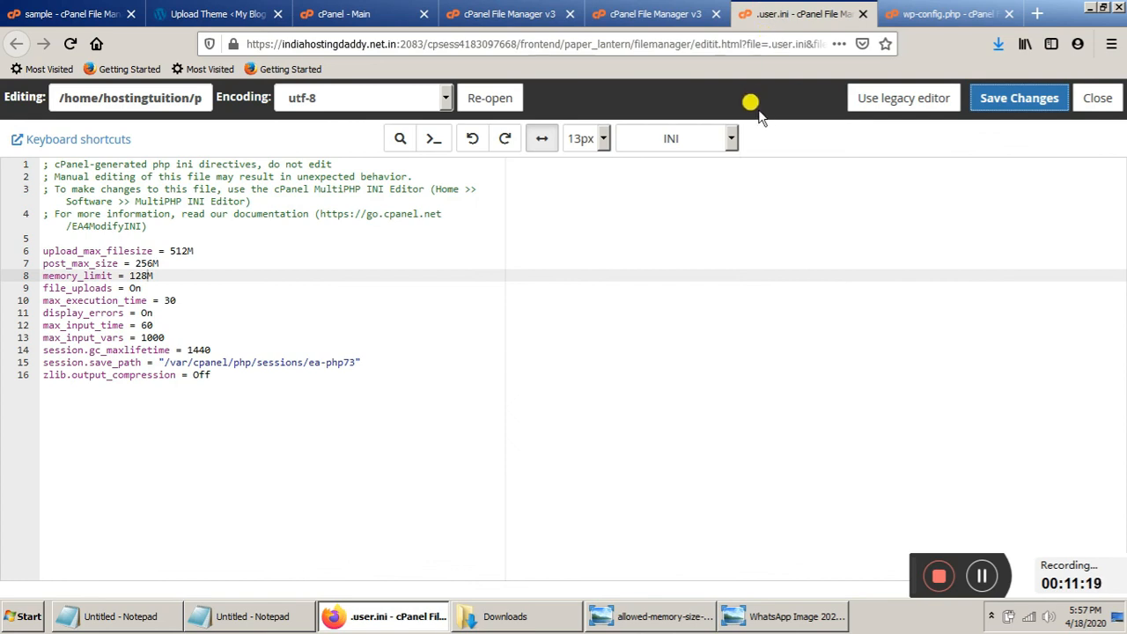
Step: Navigate from the themes folder back up to hostingtutiontest1234 and select the .user.ini file
click(533, 14)
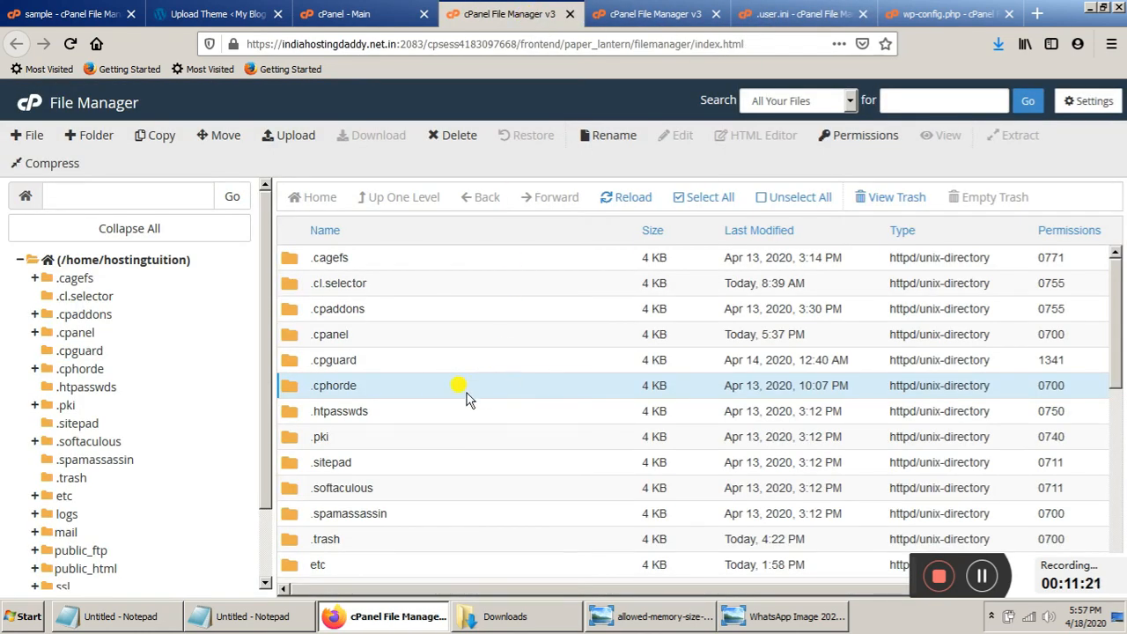
click(622, 15)
click(407, 204)
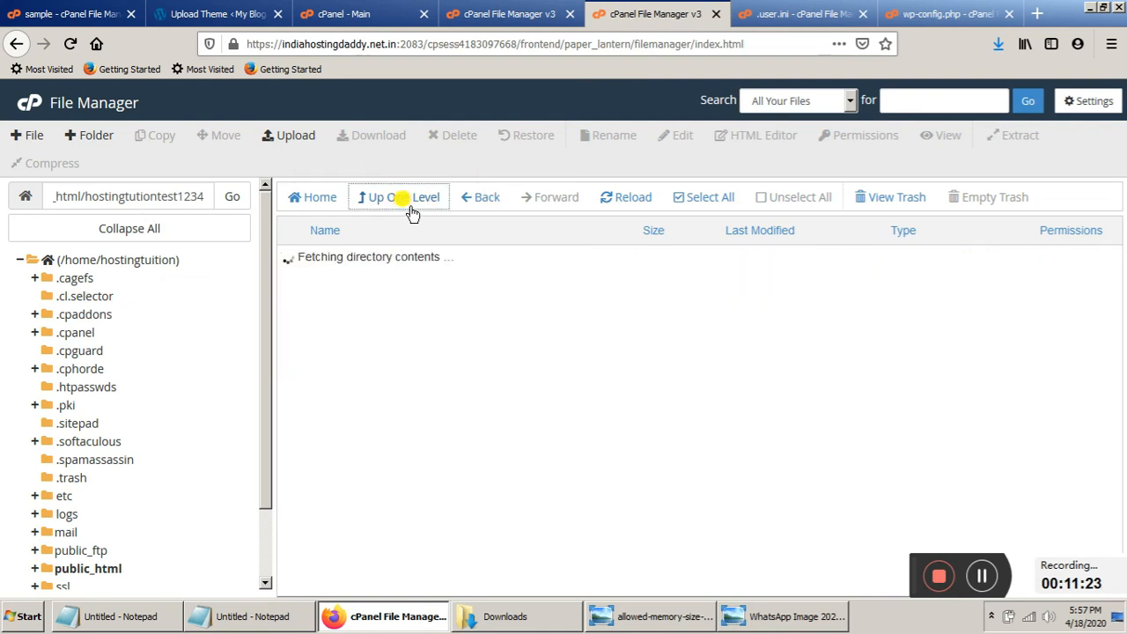
click(390, 201)
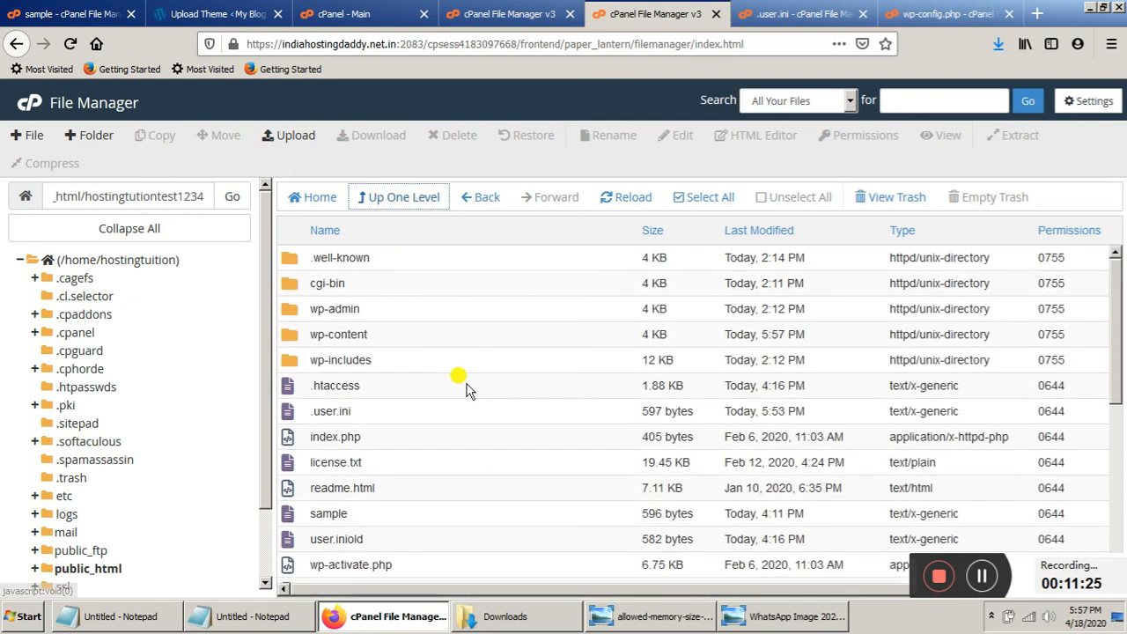
click(322, 409)
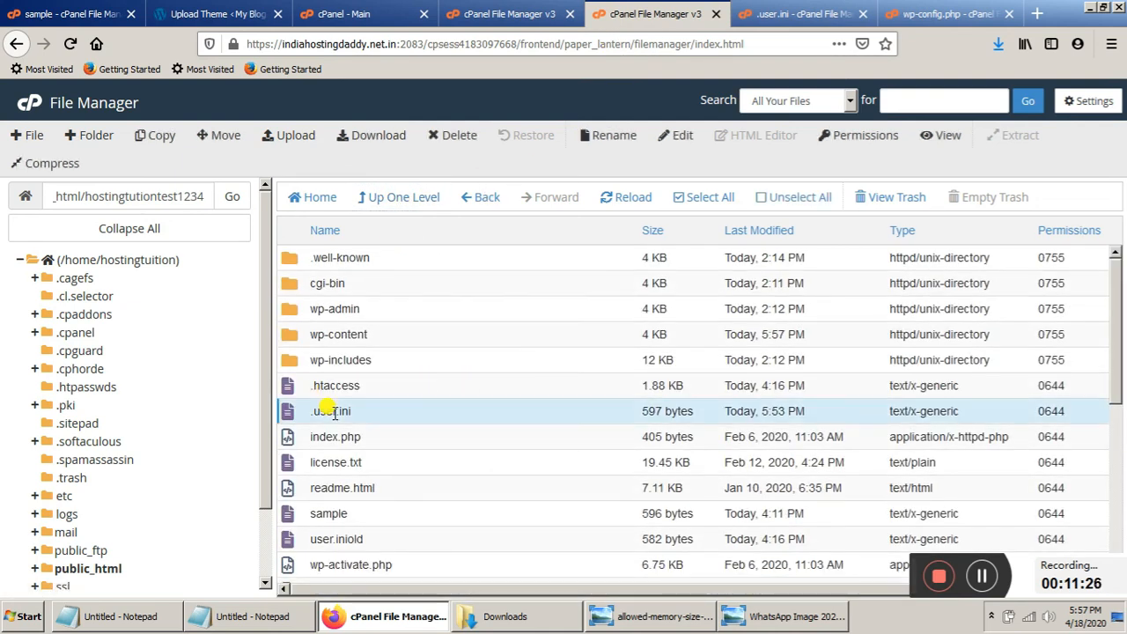
Step: Highlight all the directives in the sample file once more and return to the WordPress theme installation result
click(66, 15)
drag(284, 393, 50, 170)
click(510, 14)
click(216, 14)
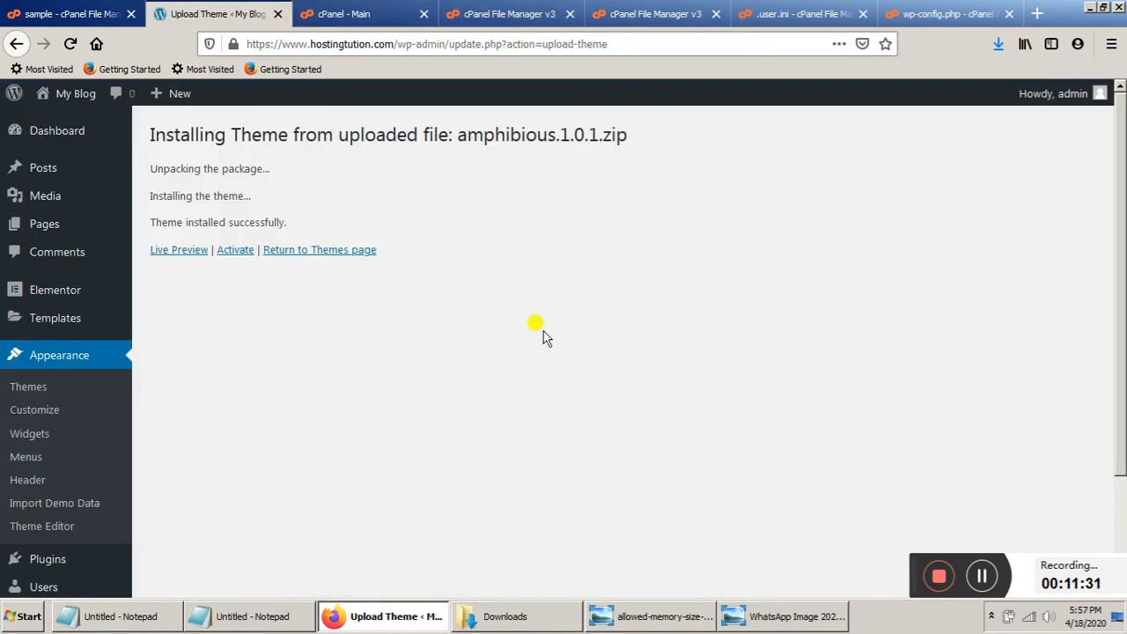